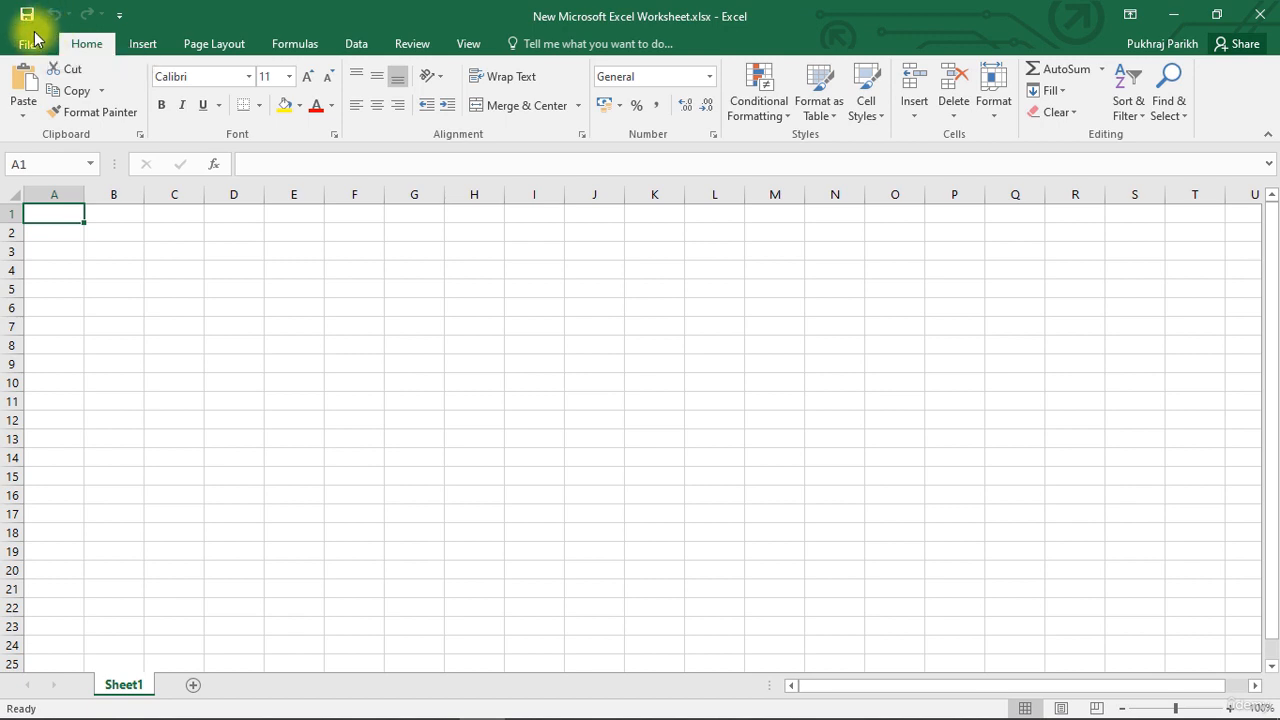
Create a new blank workbook.
click(27, 43)
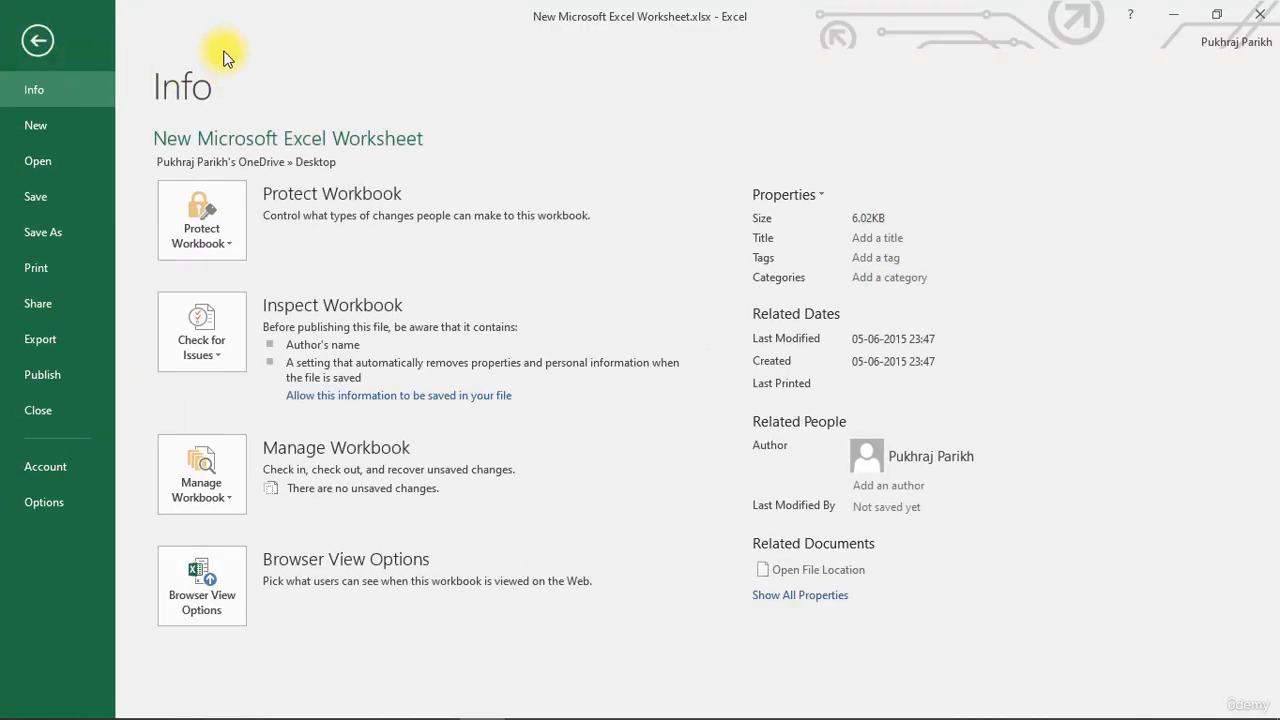
click(70, 129)
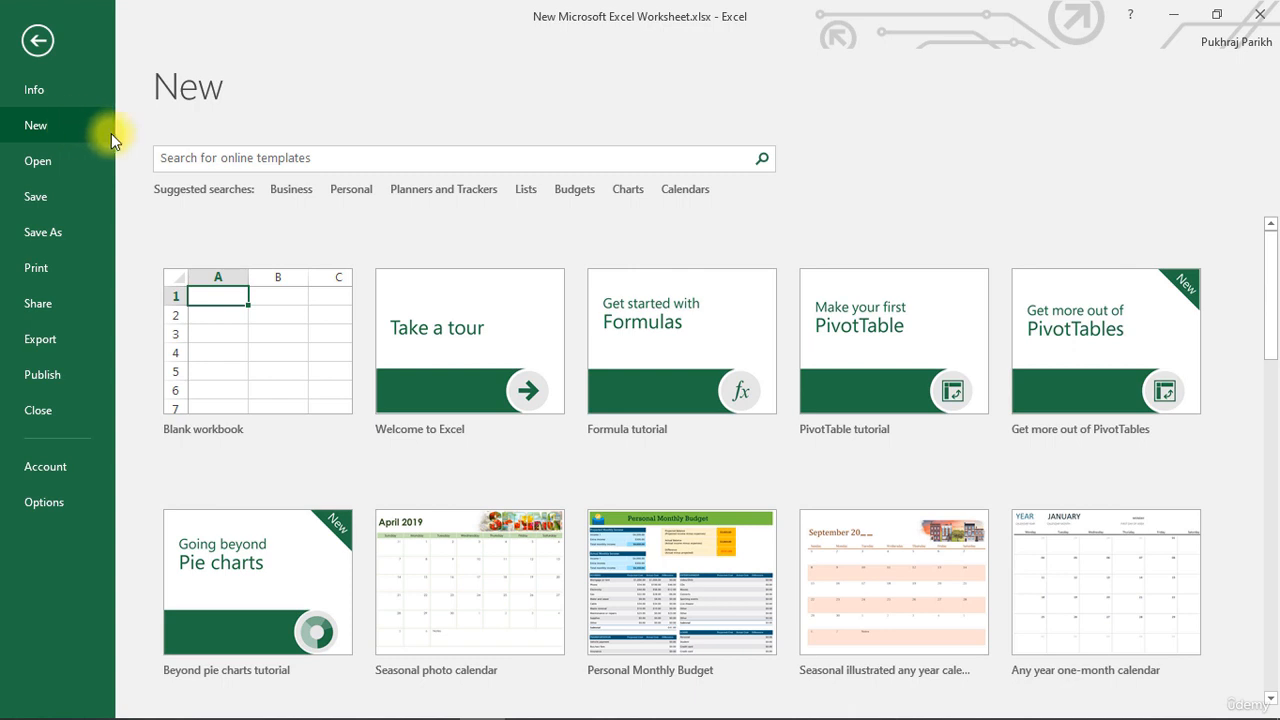
click(214, 332)
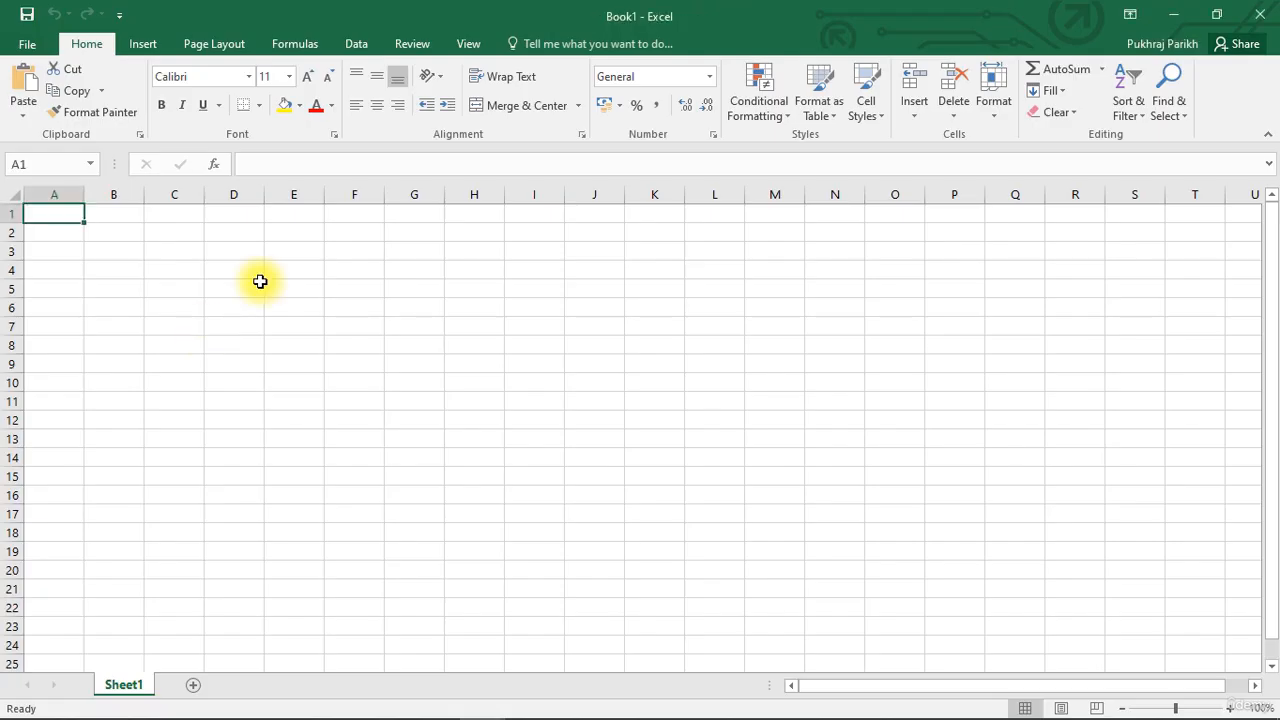
Open the workbook ExcelBasic.xlsx from the Desktop folder on this PC.
click(27, 45)
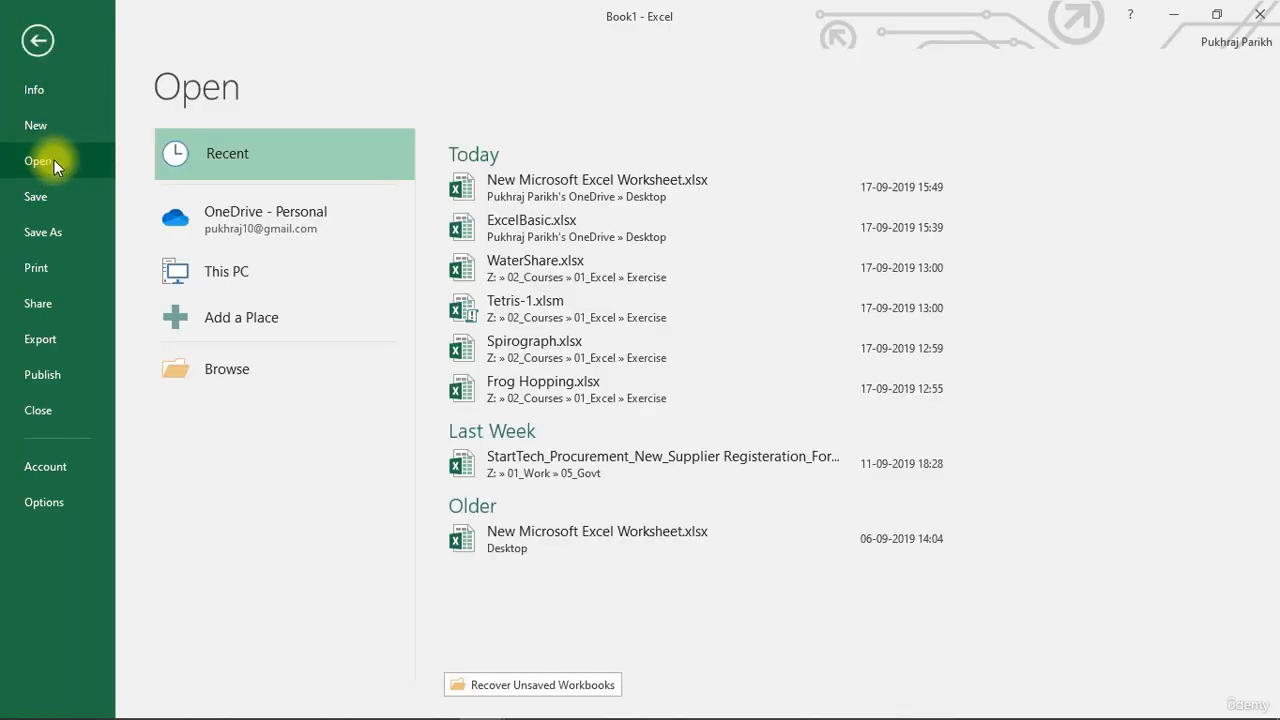
click(236, 272)
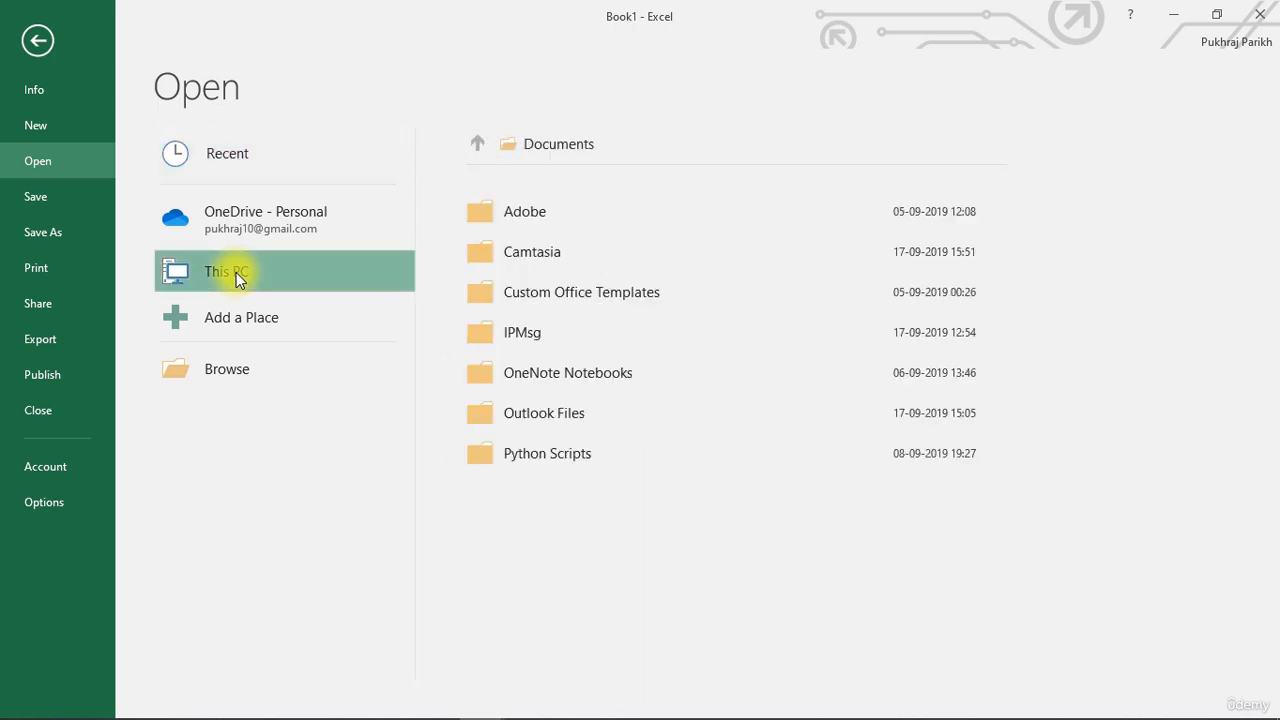
click(240, 373)
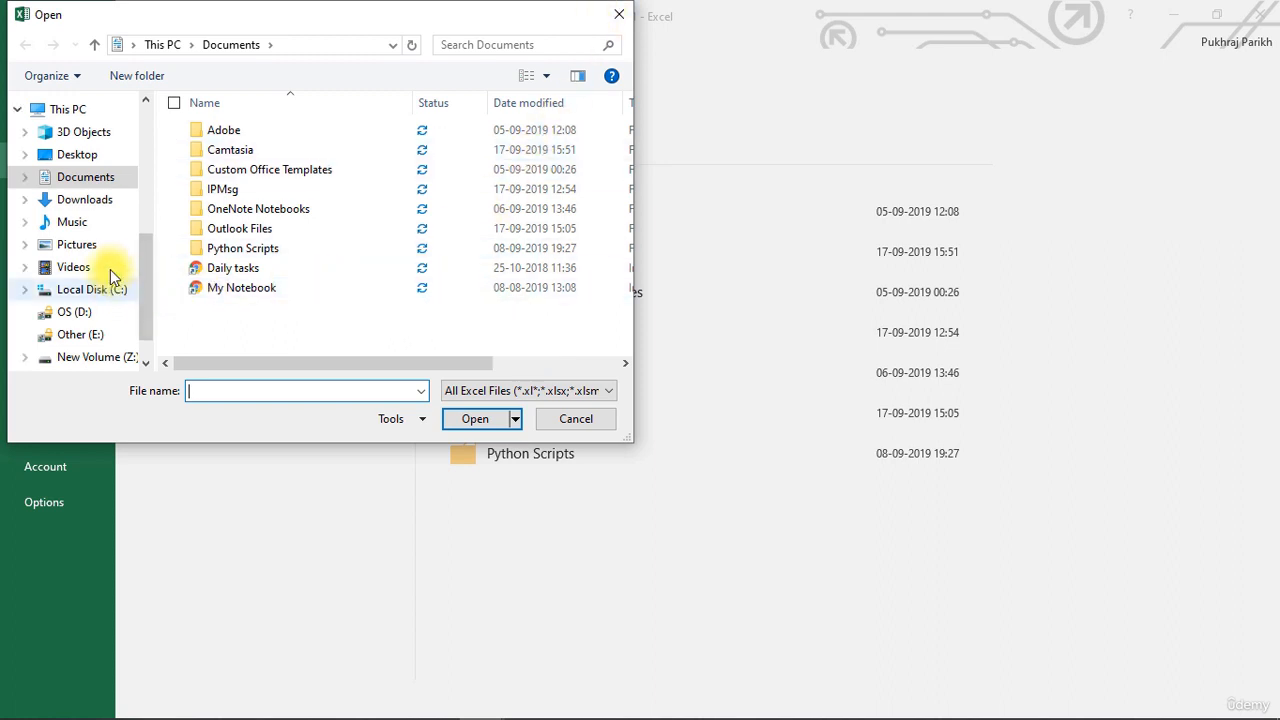
click(82, 155)
click(268, 134)
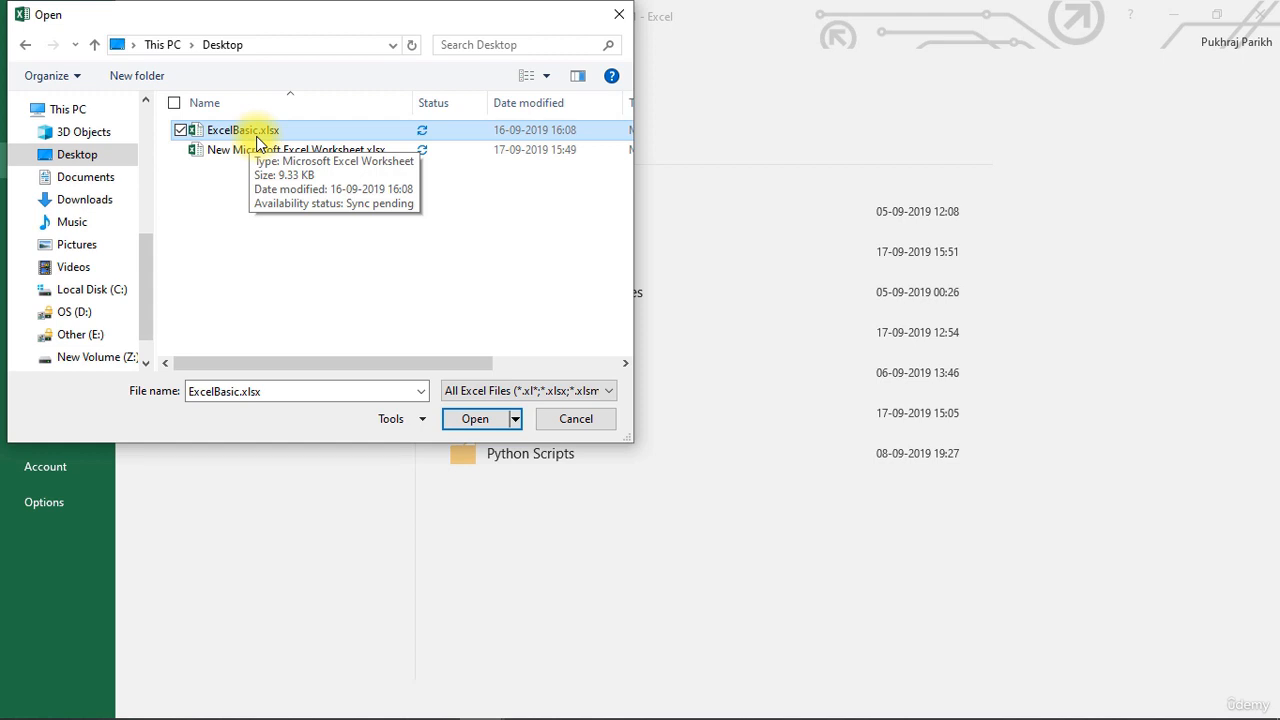
click(484, 419)
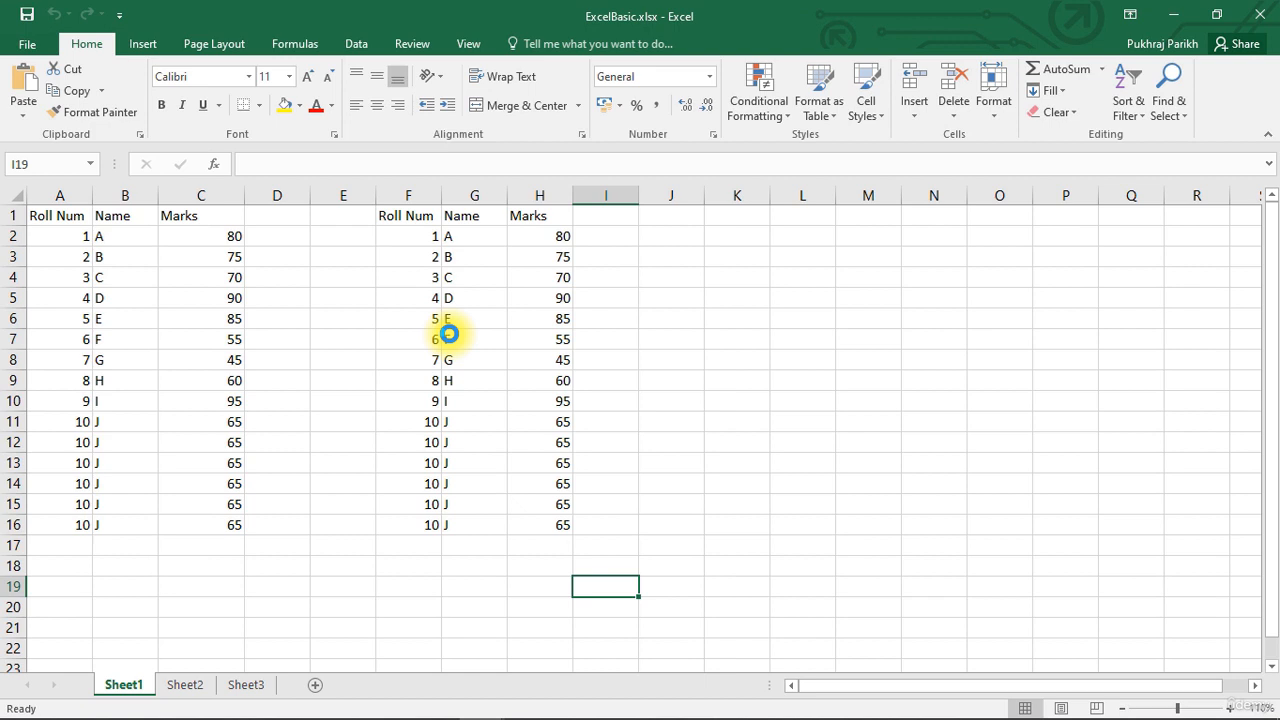
Save the ExcelBasic workbook in place, first from the file view and then with the keyboard shortcut.
click(24, 48)
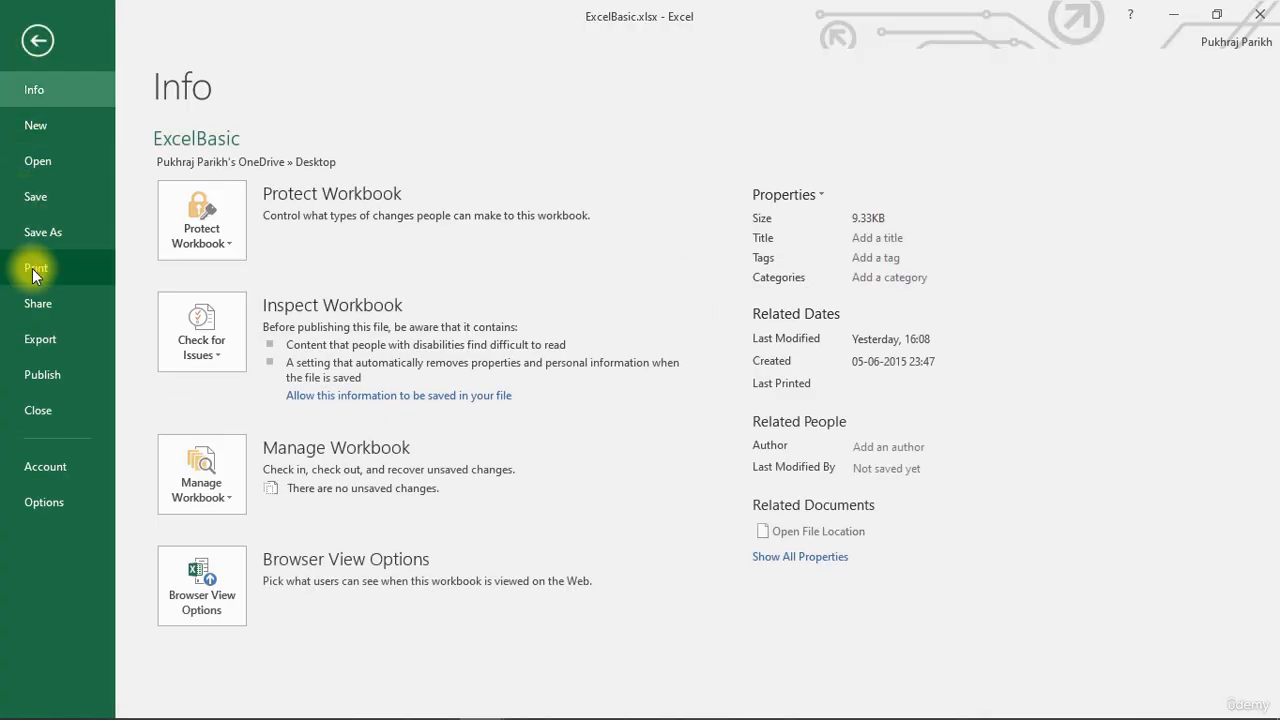
click(49, 203)
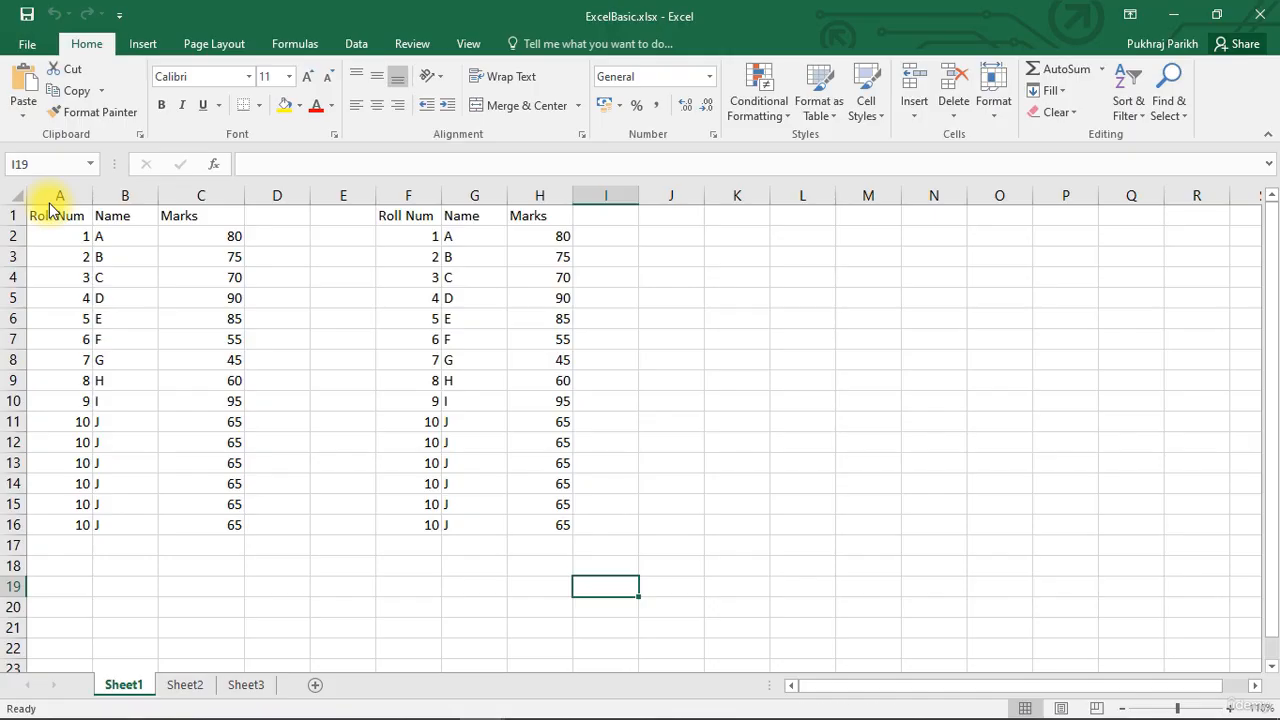
click(27, 44)
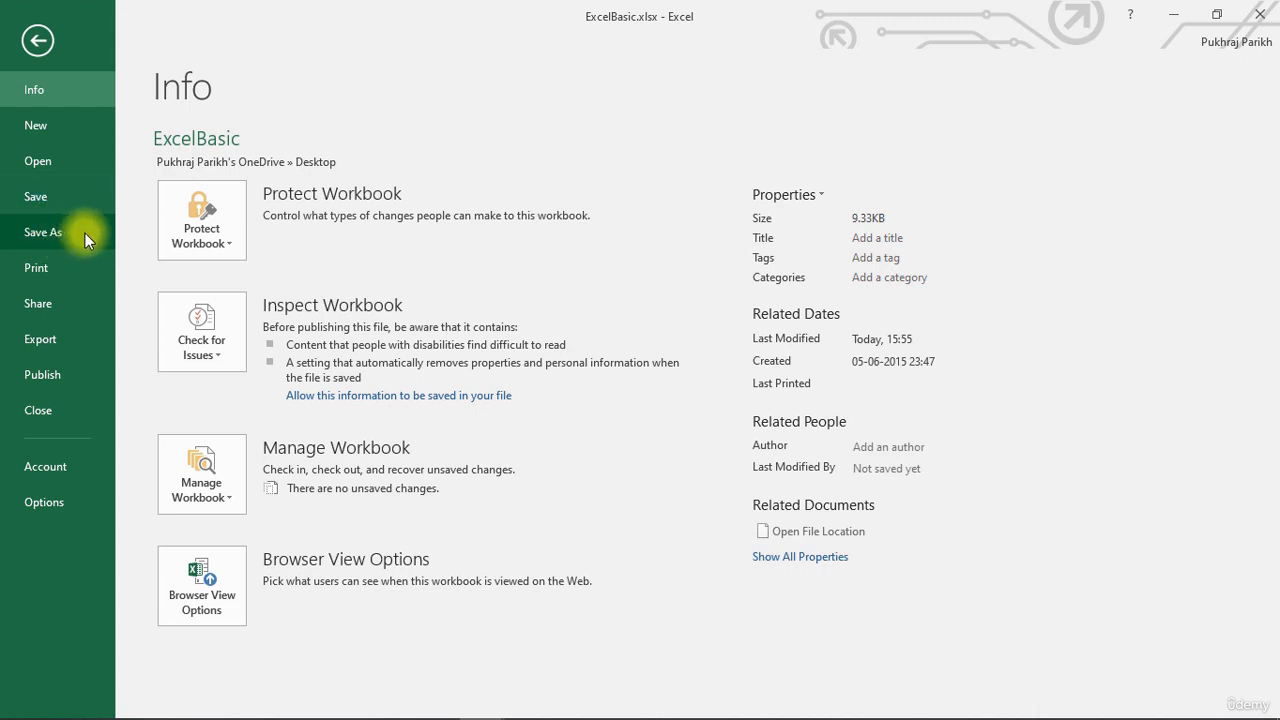
click(38, 40)
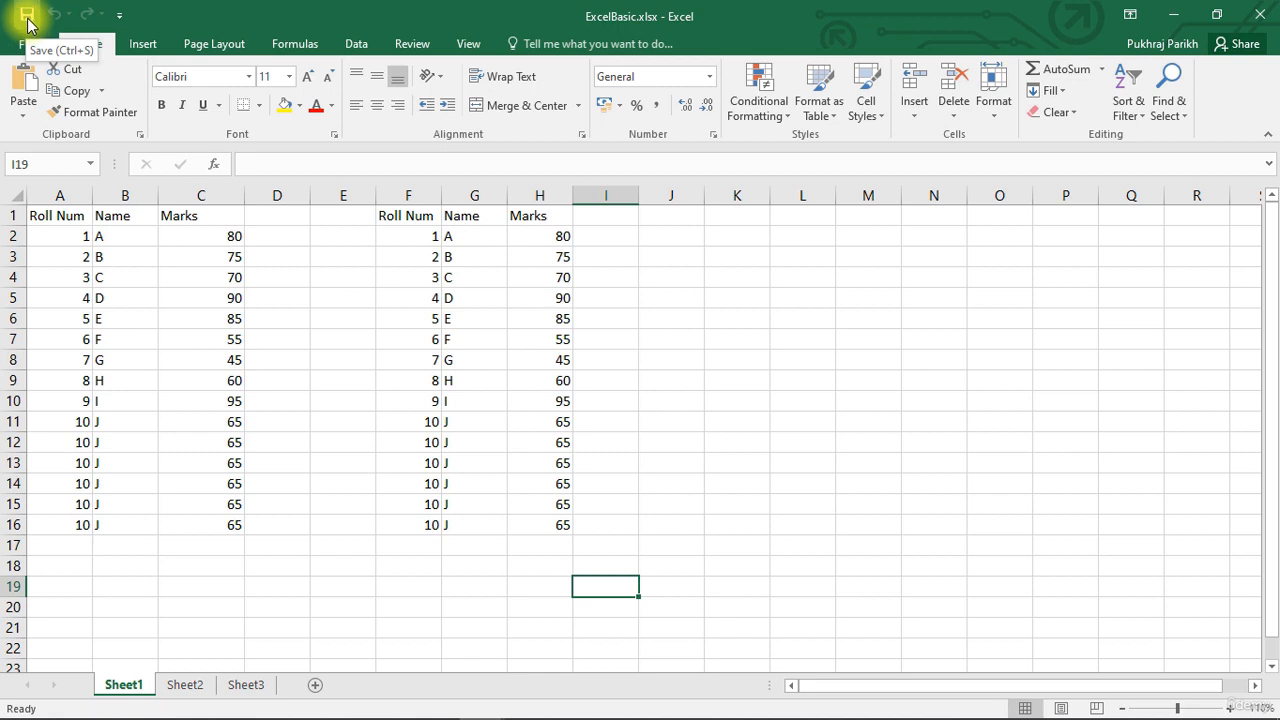
key(ctrl+s)
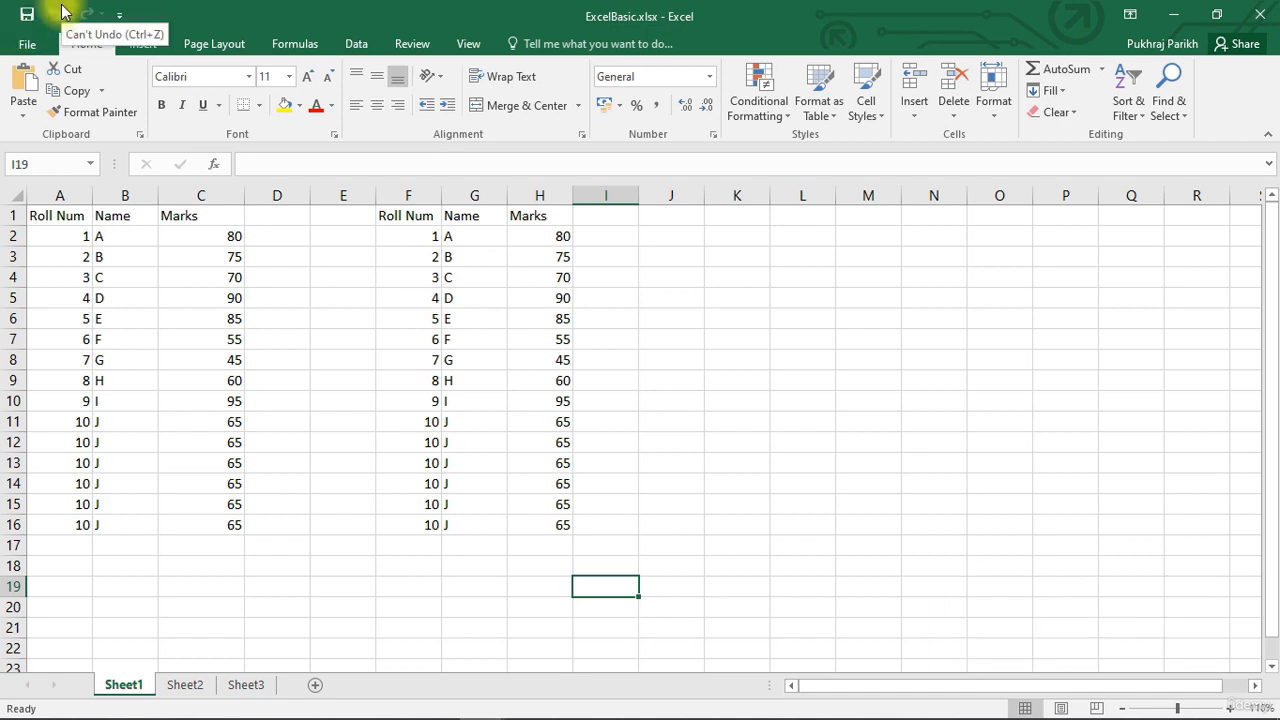
Save a copy of the workbook in the Desktop folder as ExcelBasic_copy.xlsx.
click(27, 47)
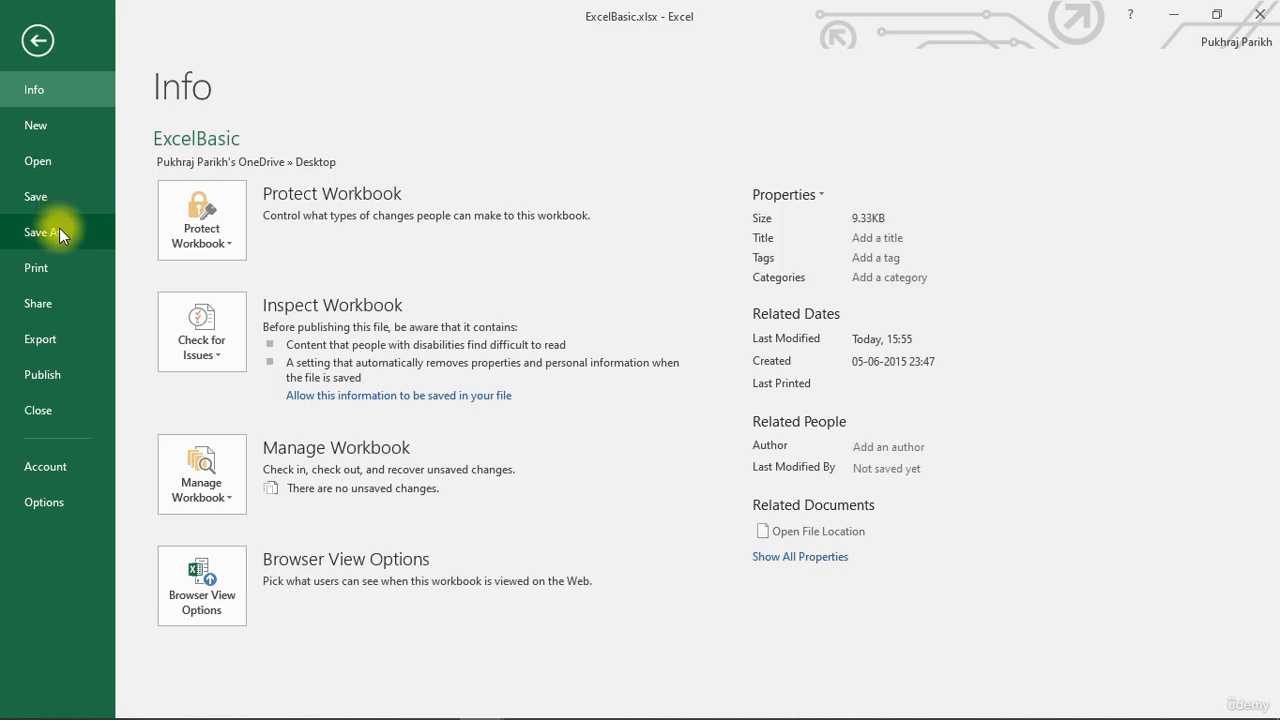
click(59, 229)
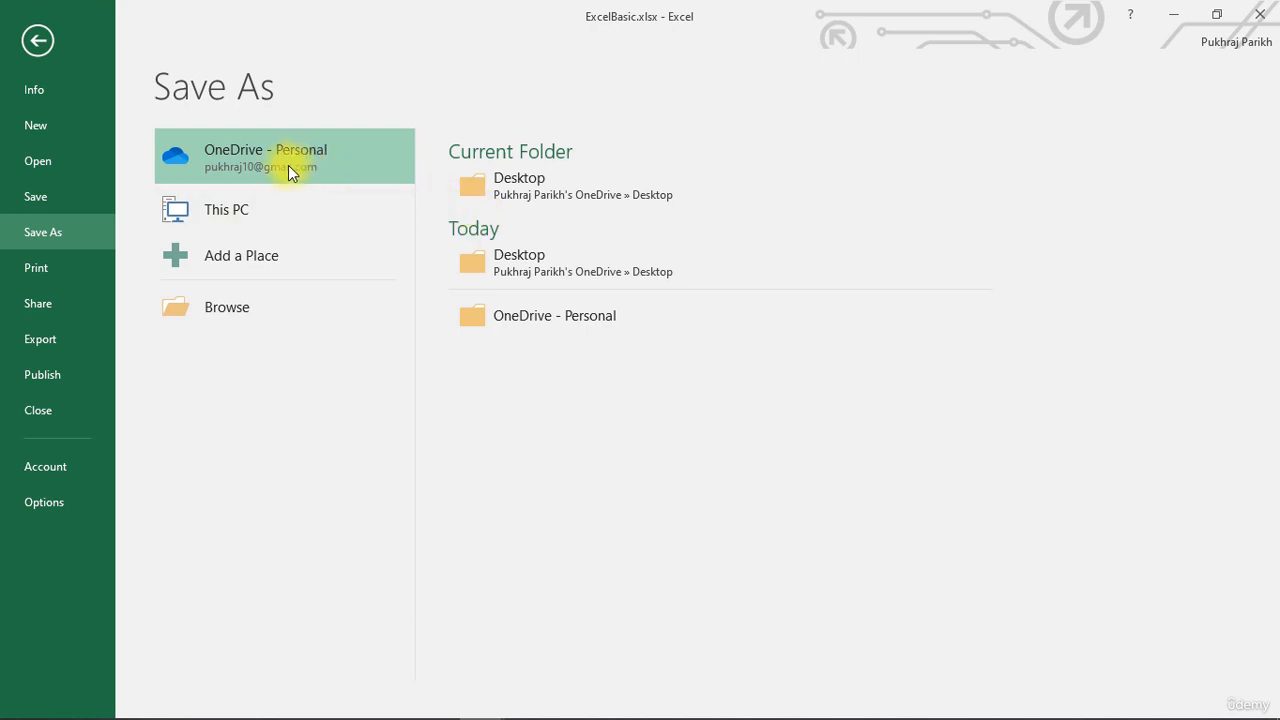
click(530, 180)
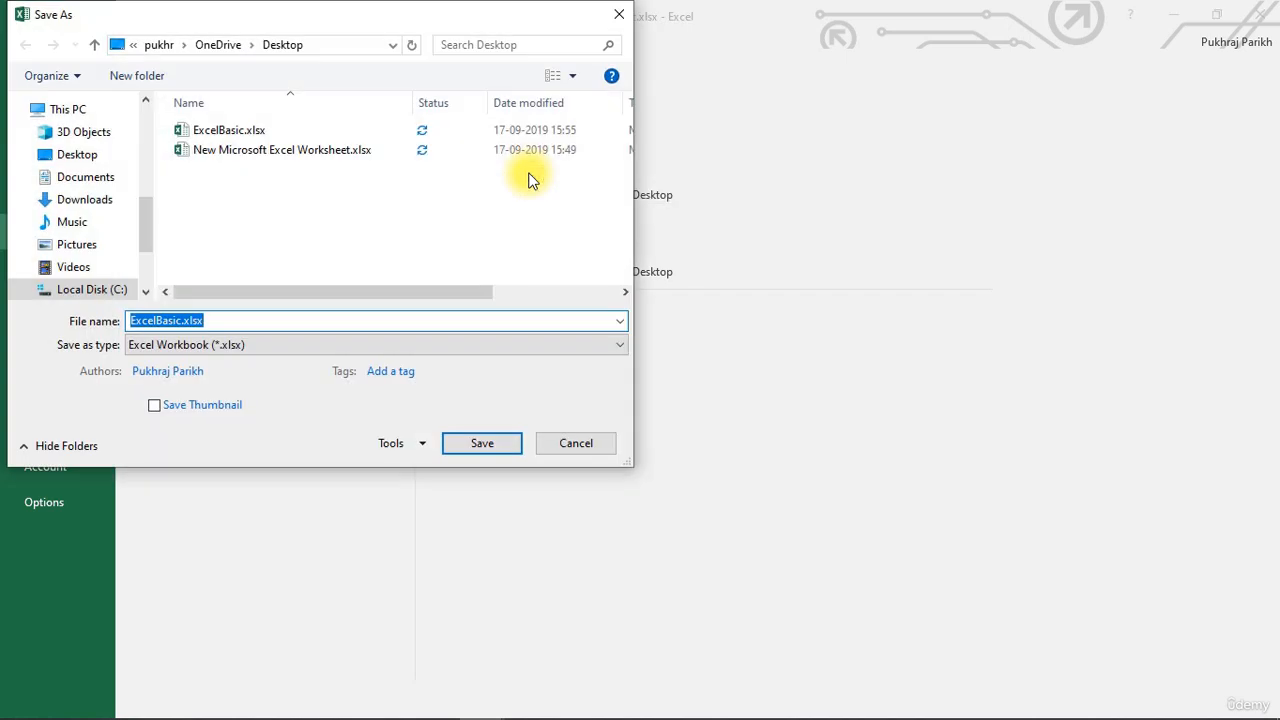
click(186, 321)
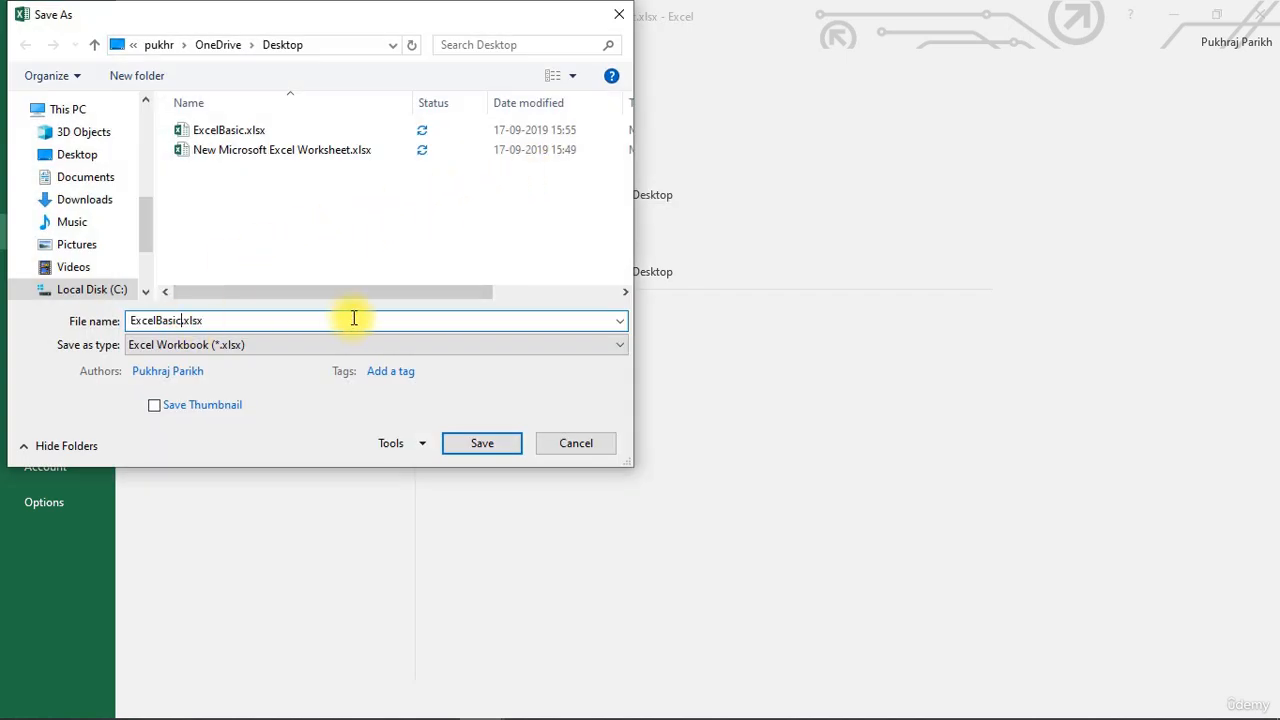
text(_copy)
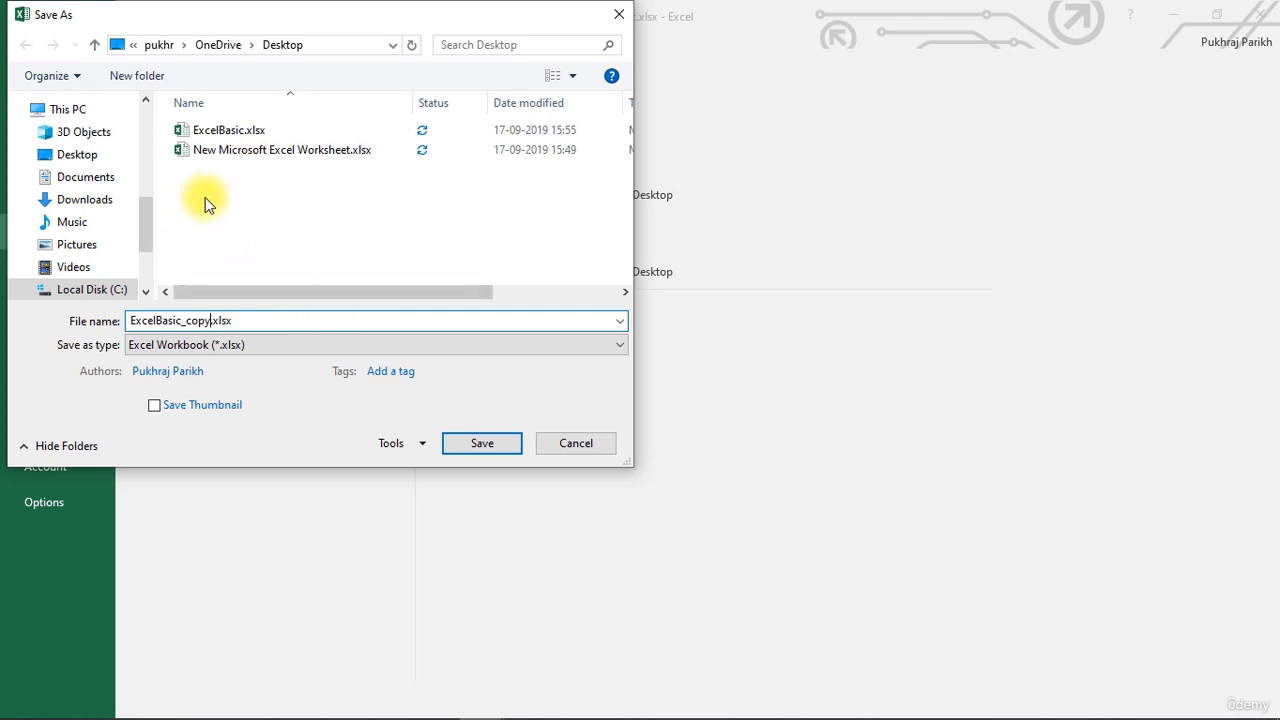
click(459, 445)
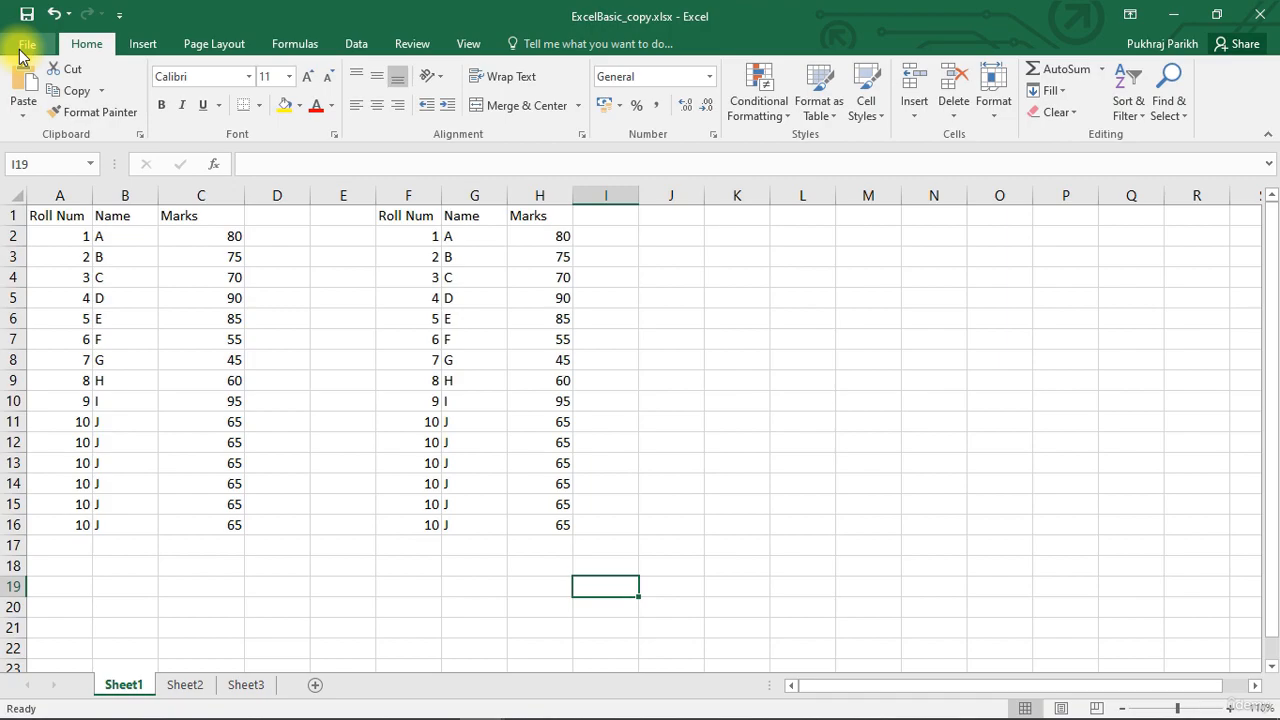
Encrypt the workbook with a password, entering and confirming the password, then save it.
click(24, 45)
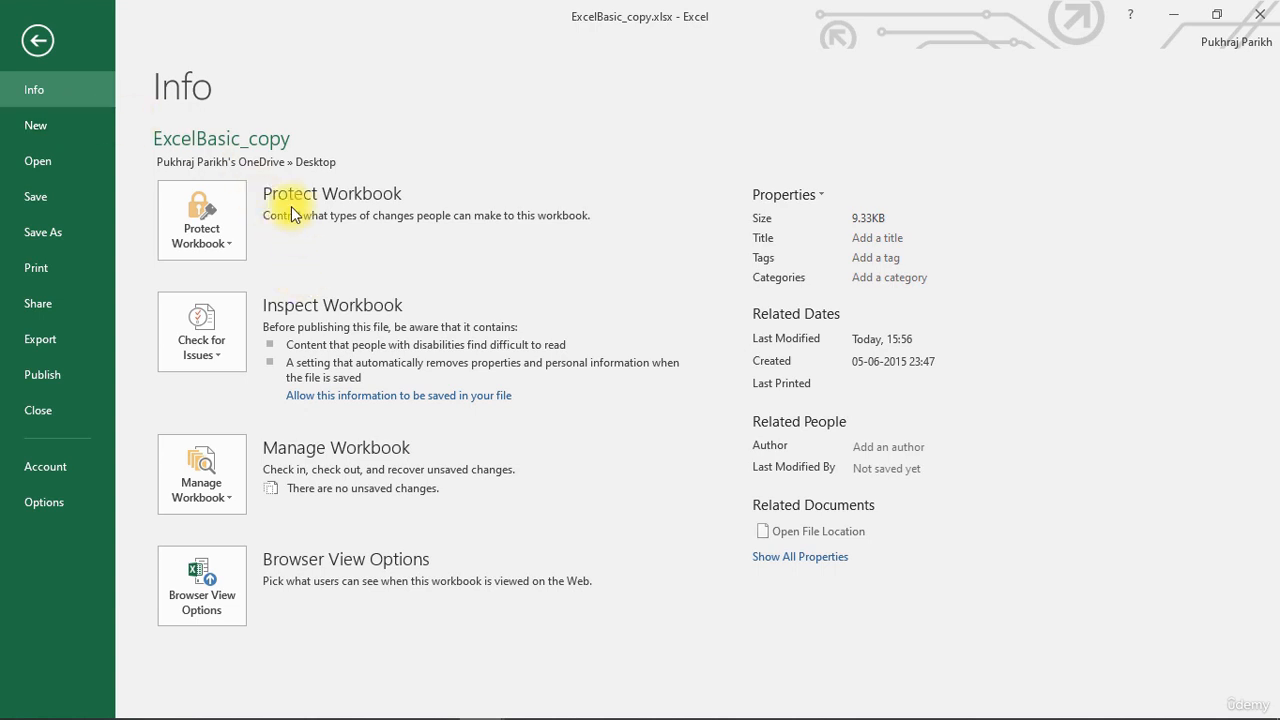
click(214, 206)
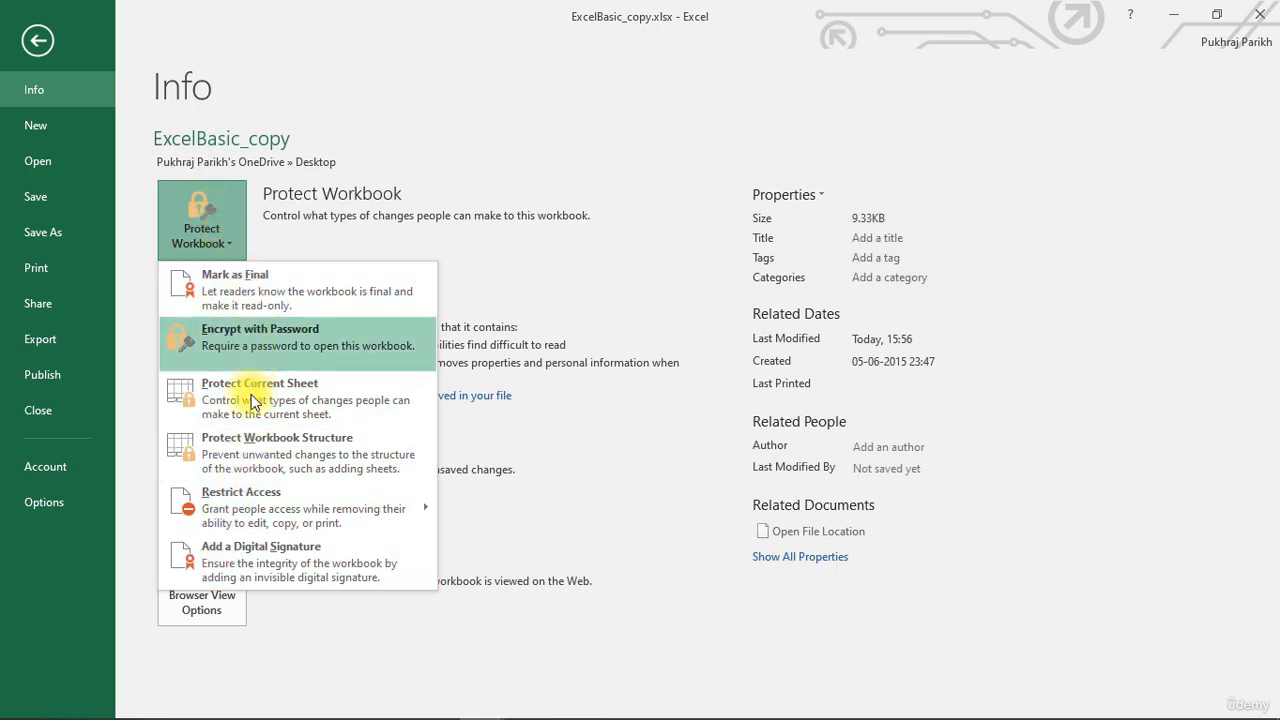
click(257, 339)
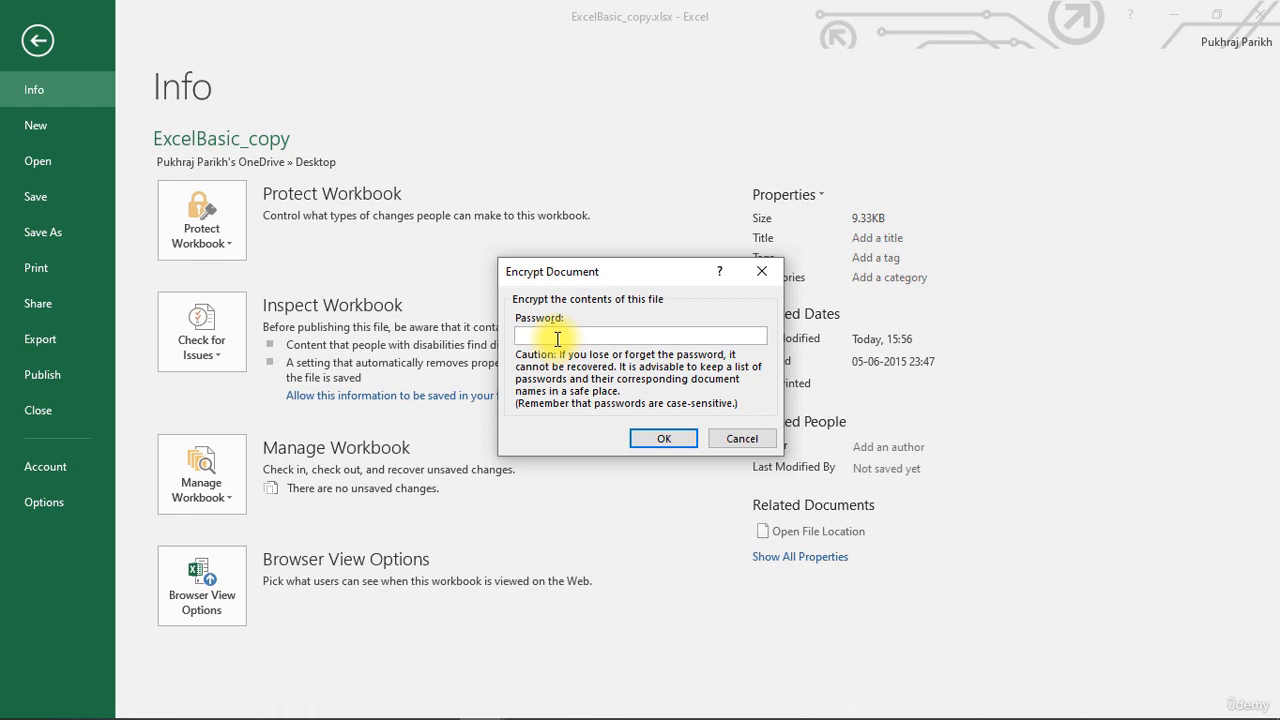
text(123)
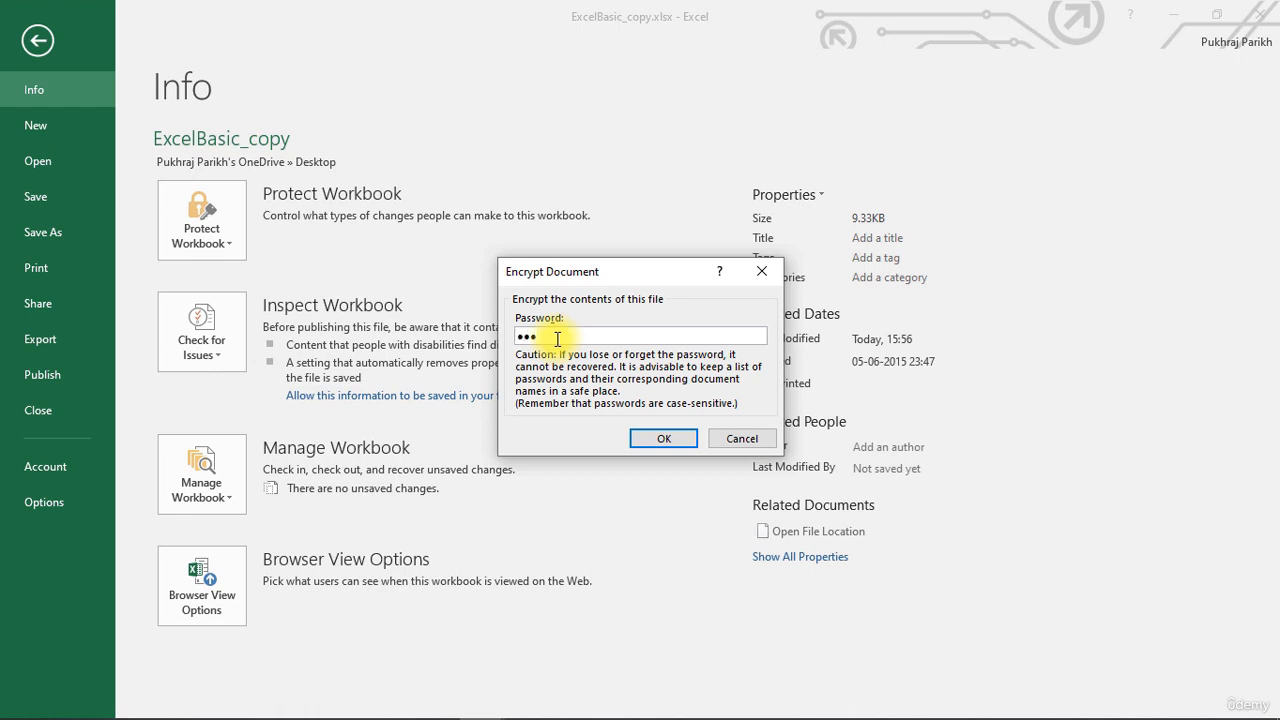
click(688, 439)
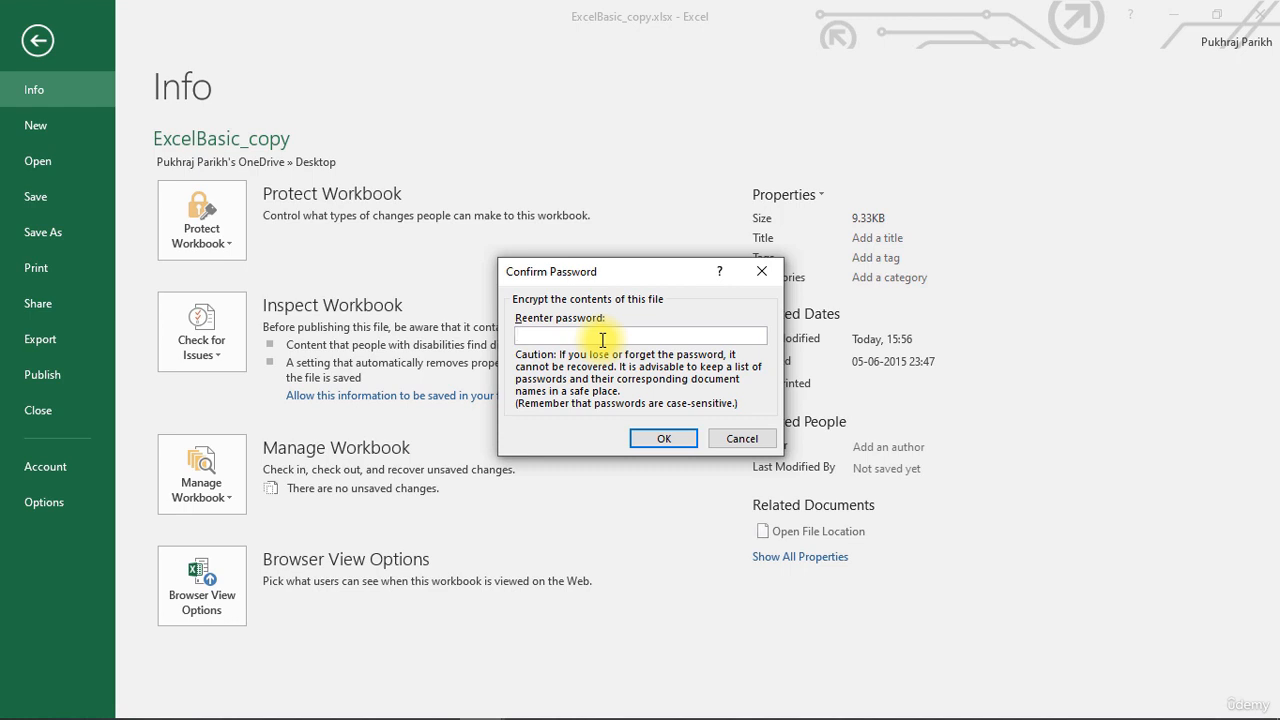
text(123)
click(658, 439)
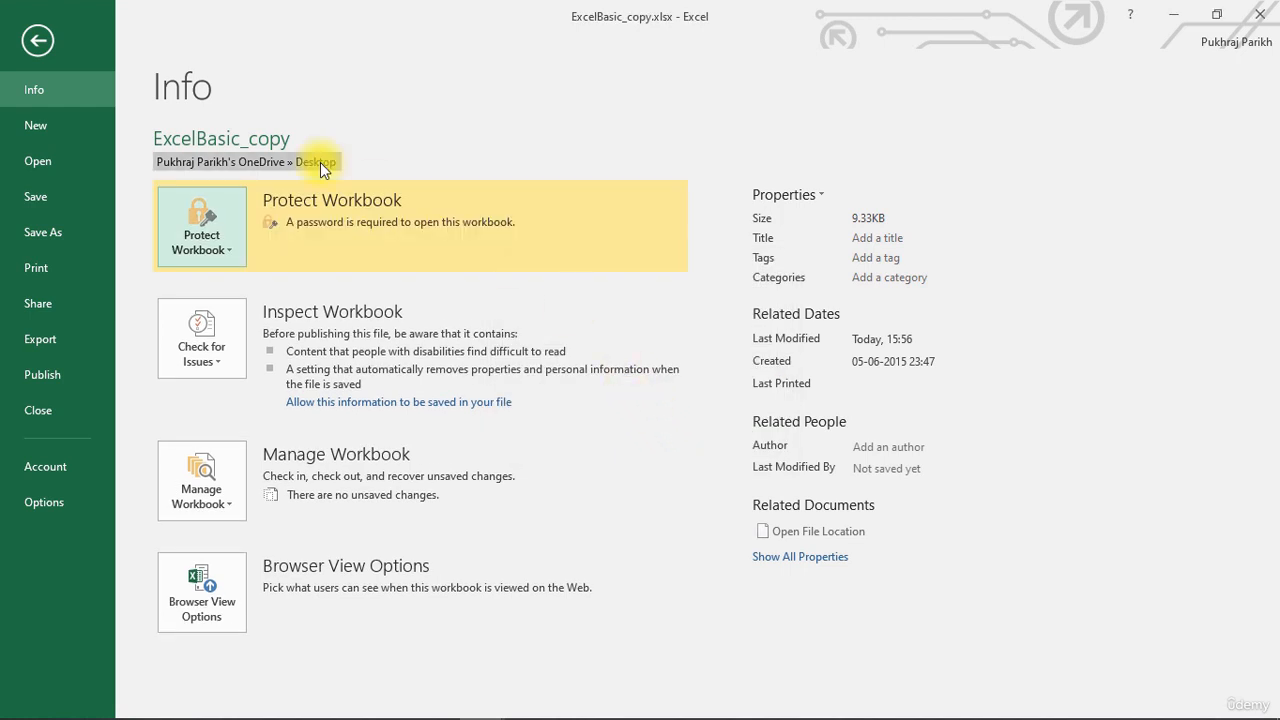
click(43, 195)
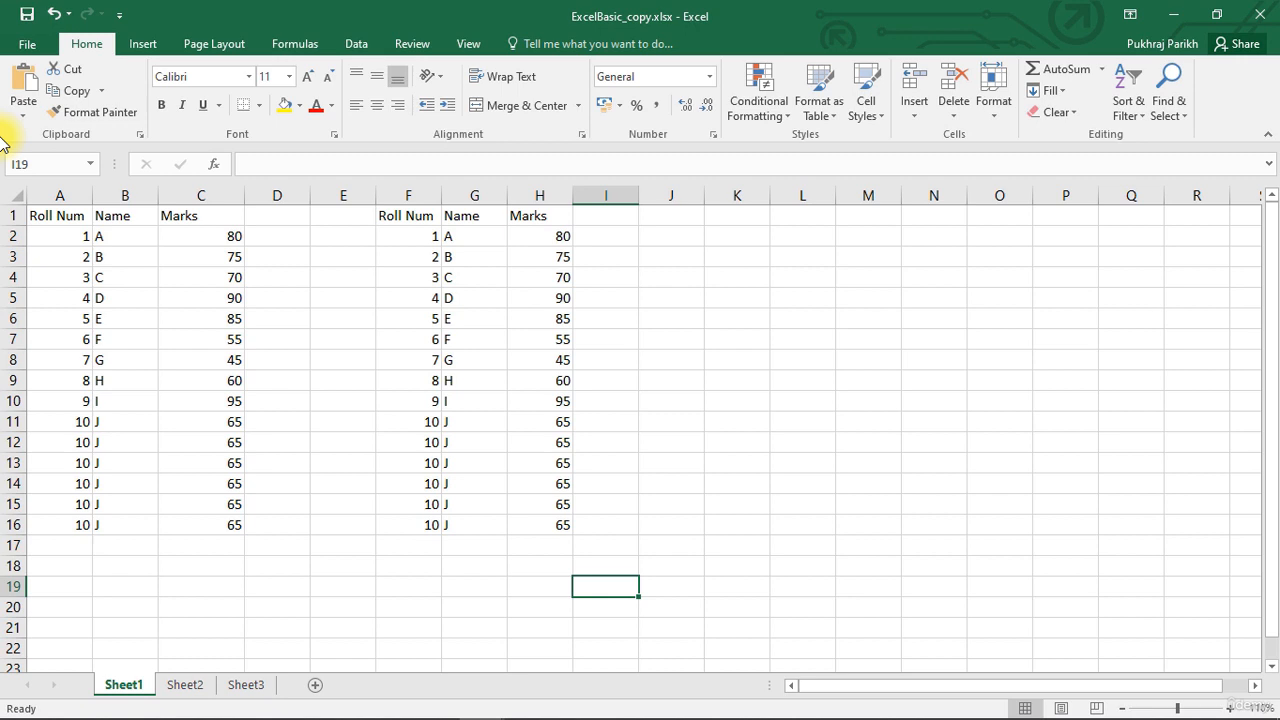
Open the print preview and inspect the available printer choices without printing.
click(27, 44)
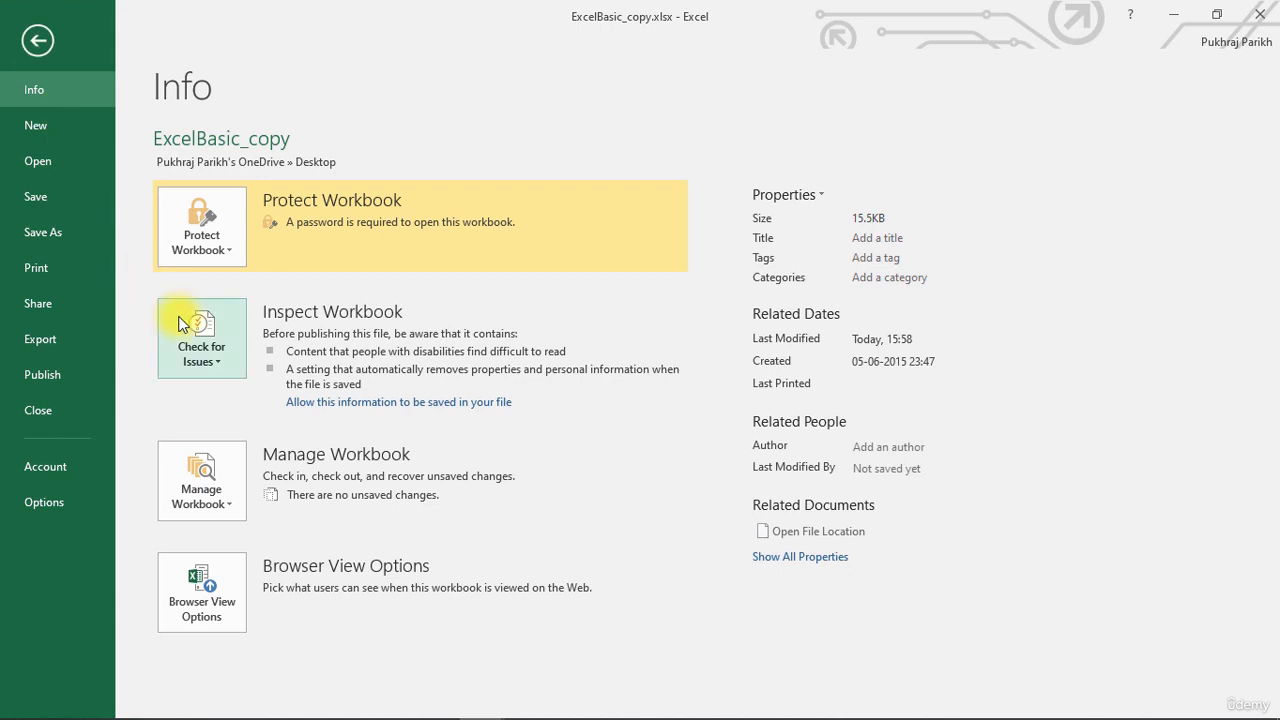
click(36, 270)
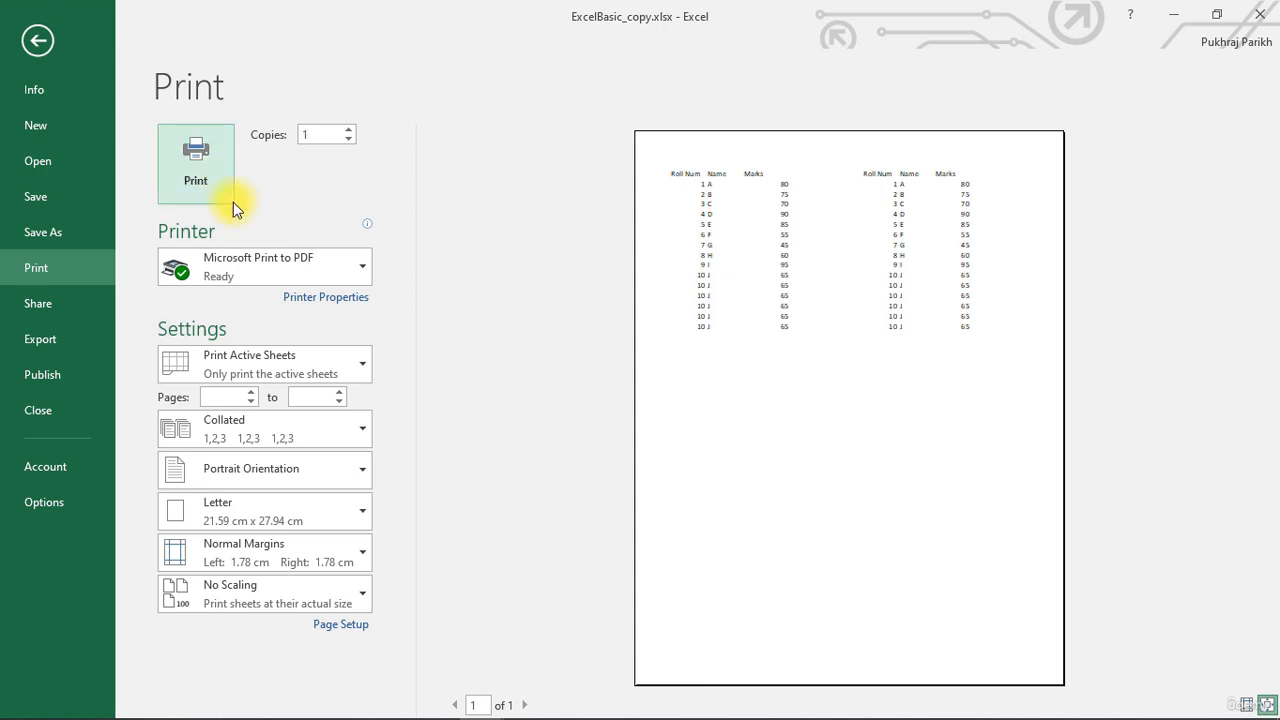
click(281, 260)
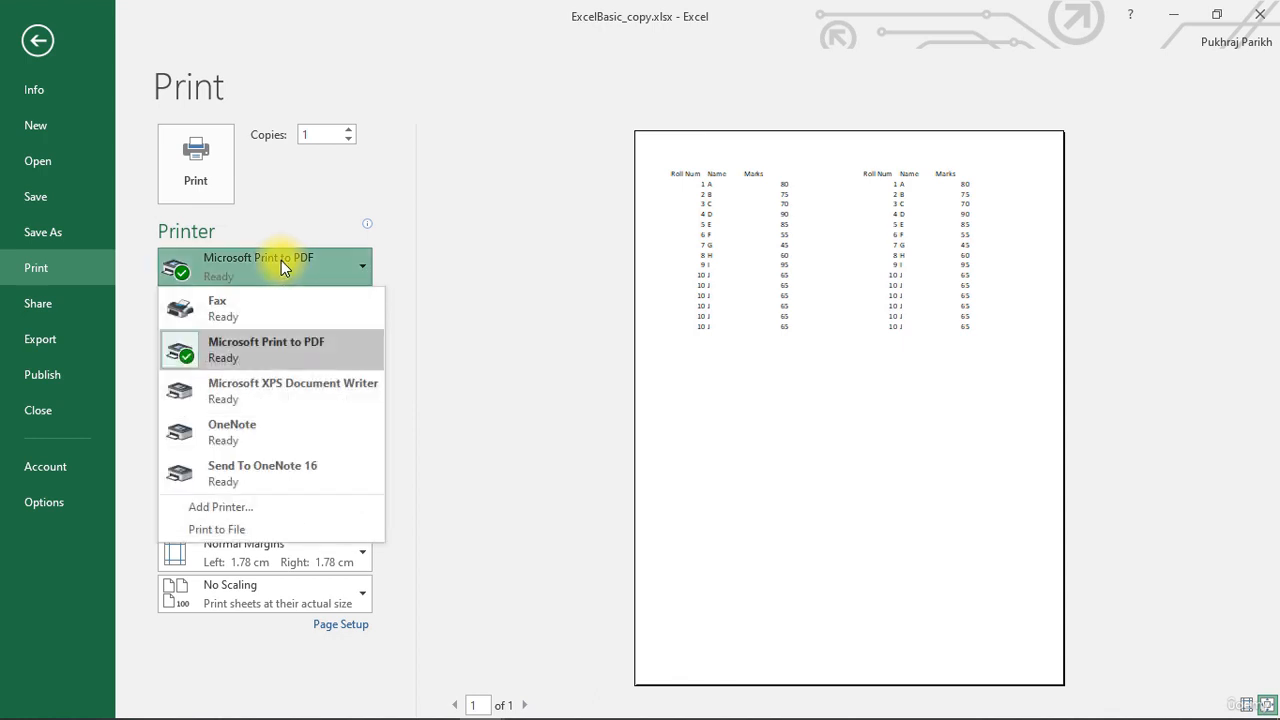
click(281, 260)
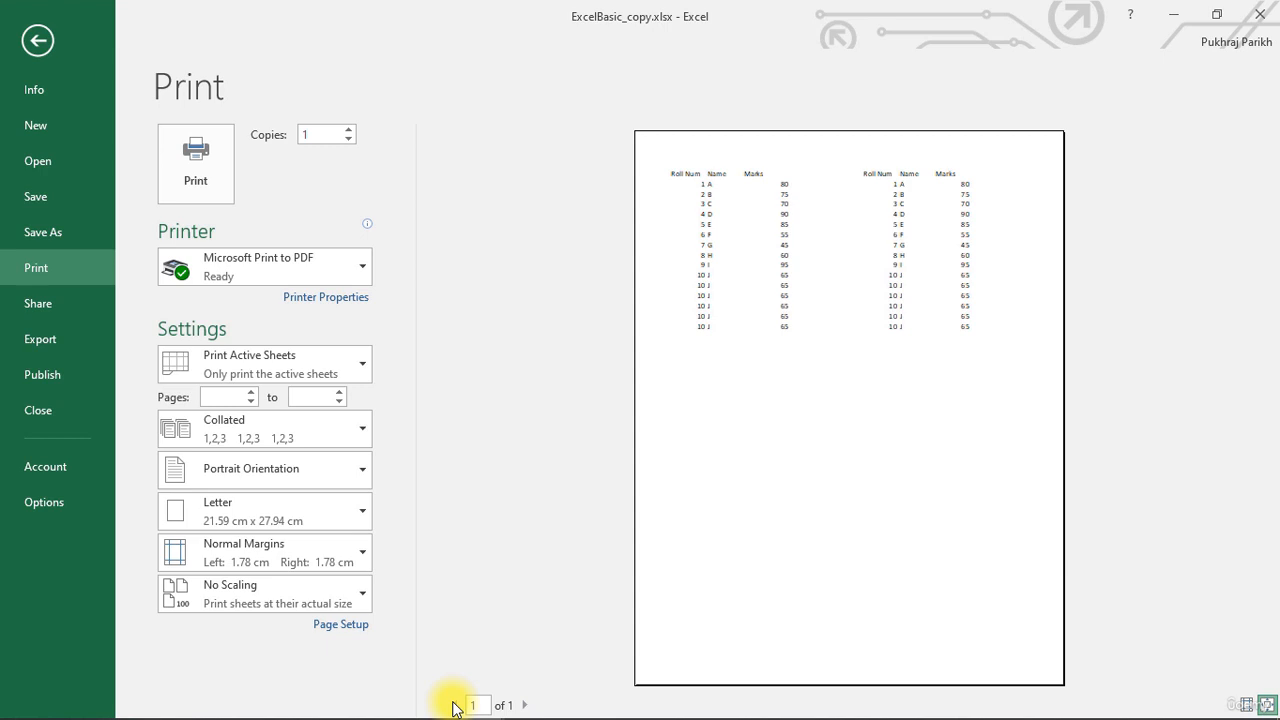
click(40, 41)
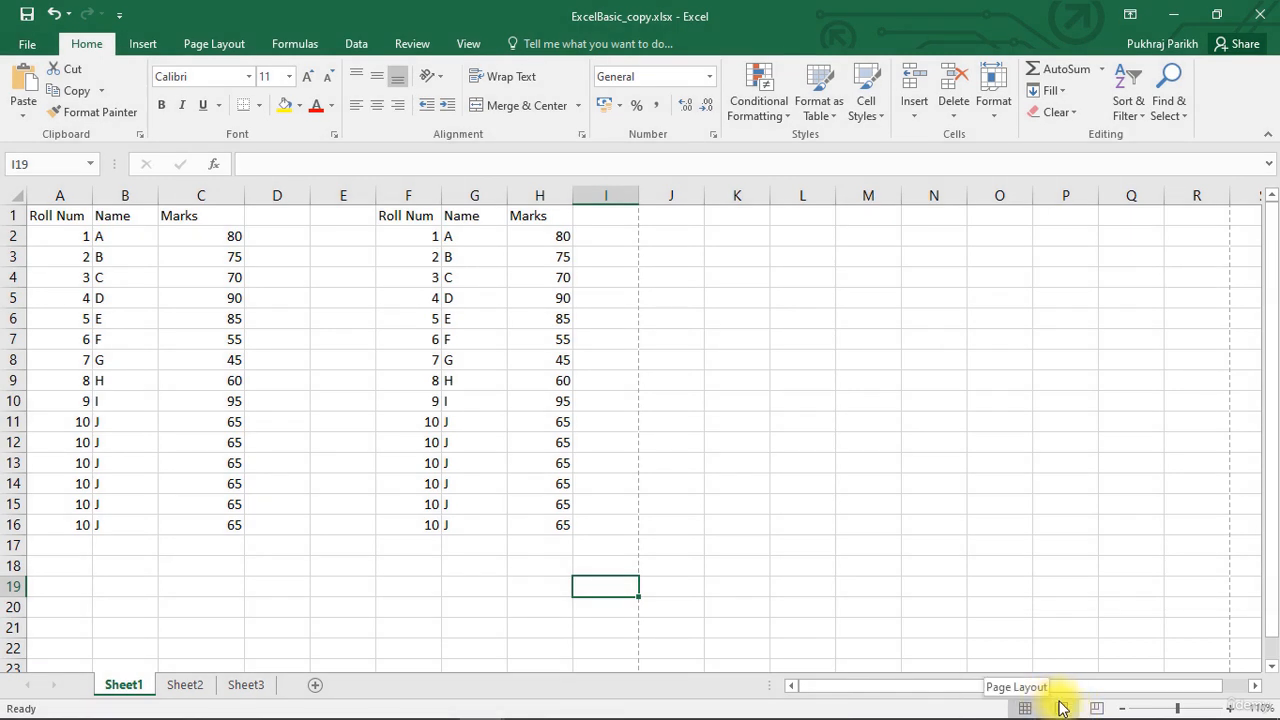
Switch the sheet to Page Layout view and scroll through the page with its header and footer areas.
click(1060, 707)
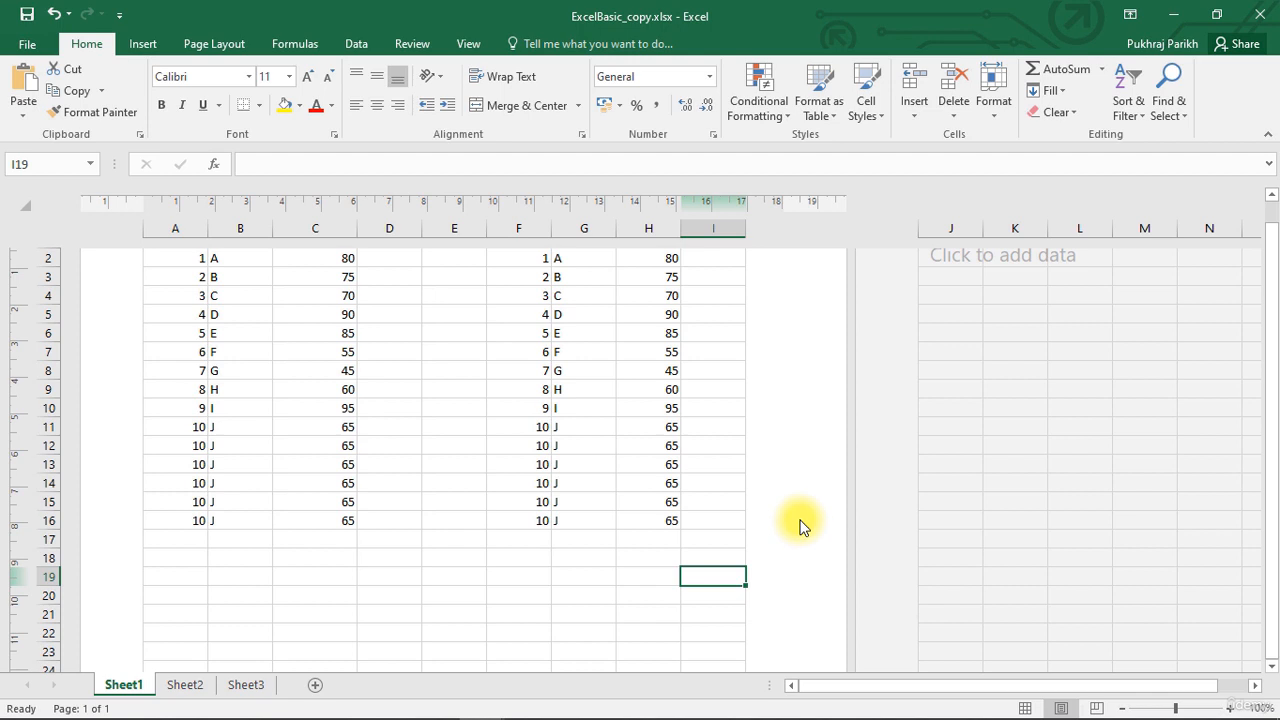
scroll(800, 525, up, 2)
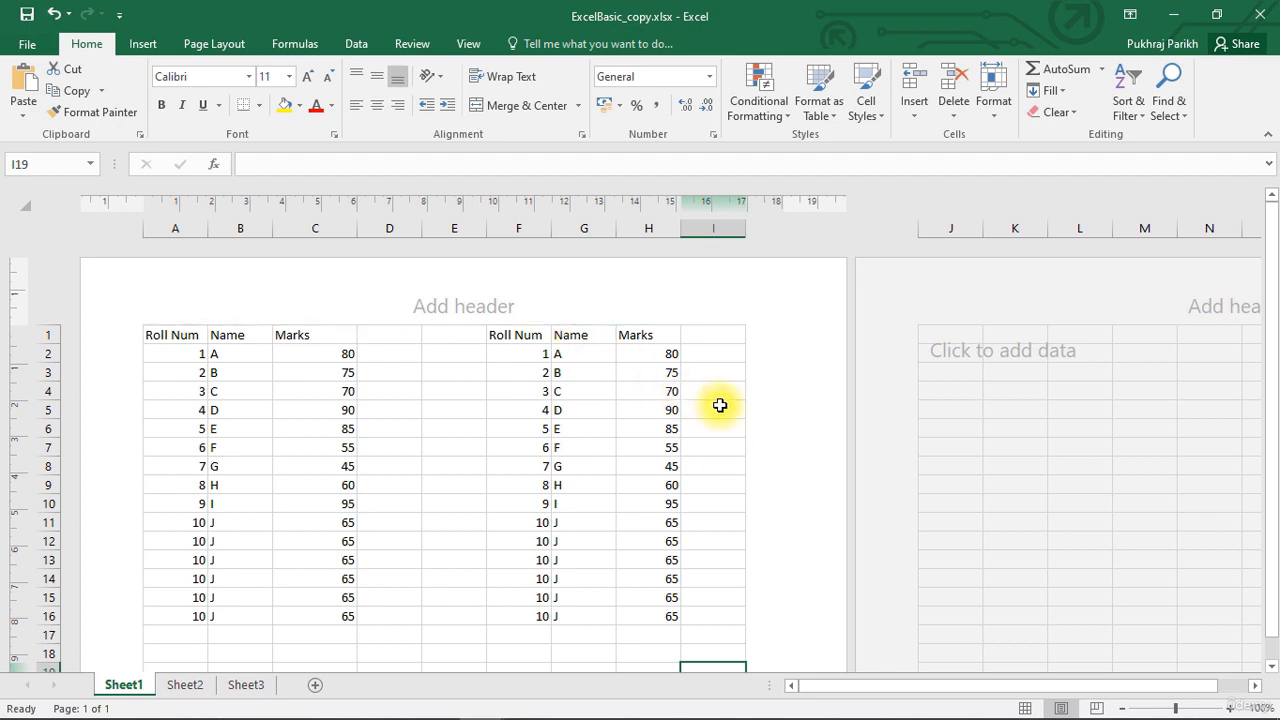
scroll(721, 405, down, 5)
scroll(721, 405, down, 4)
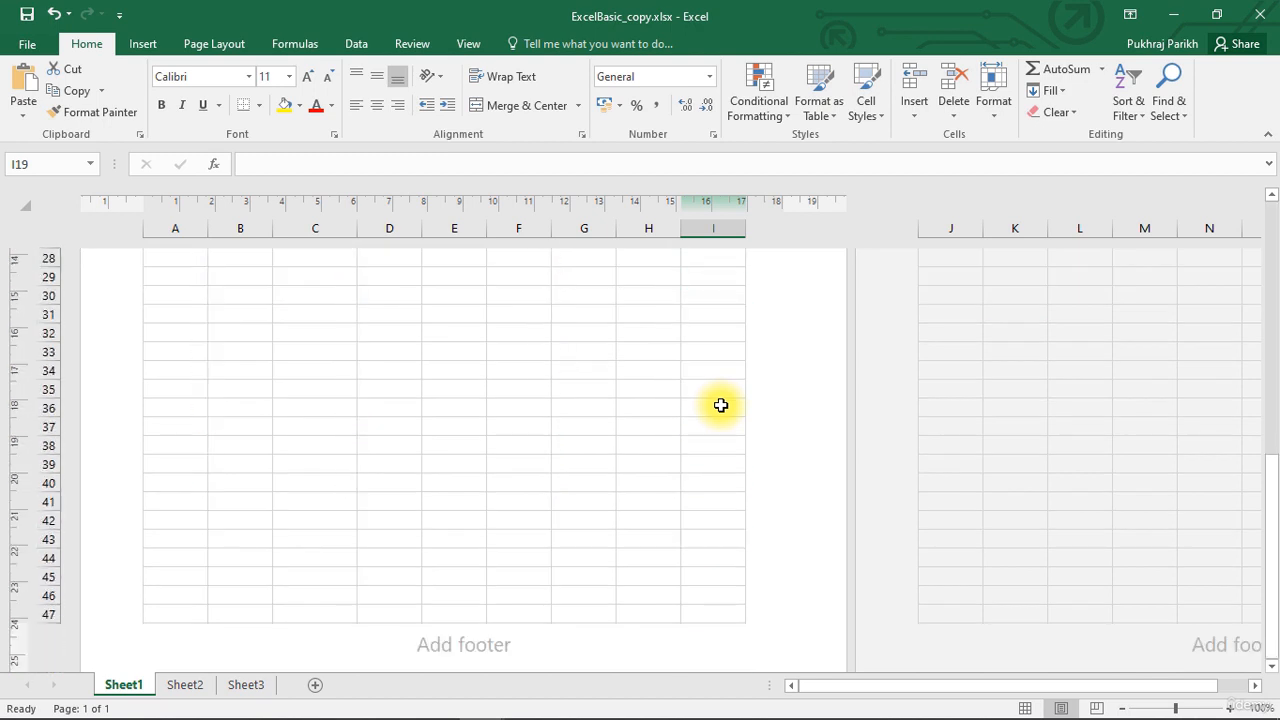
scroll(721, 405, up, 9)
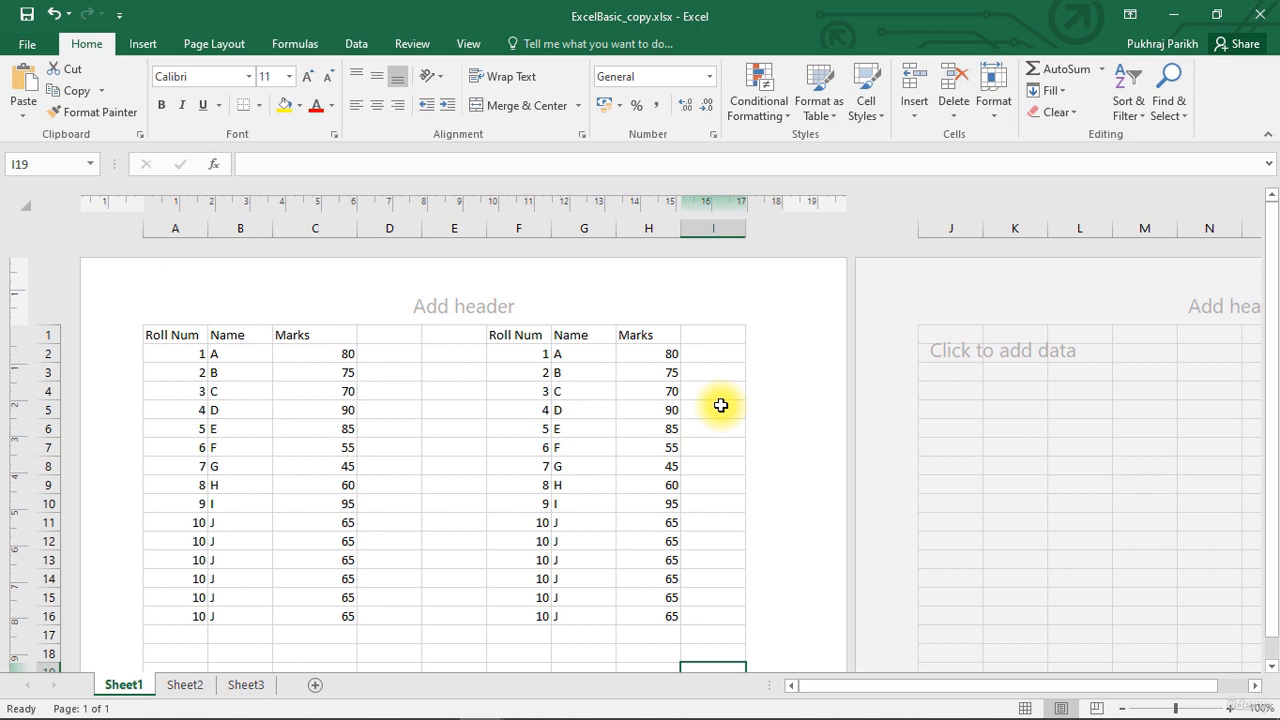
Switch to Page Break Preview, then return to Page Layout view.
click(1097, 708)
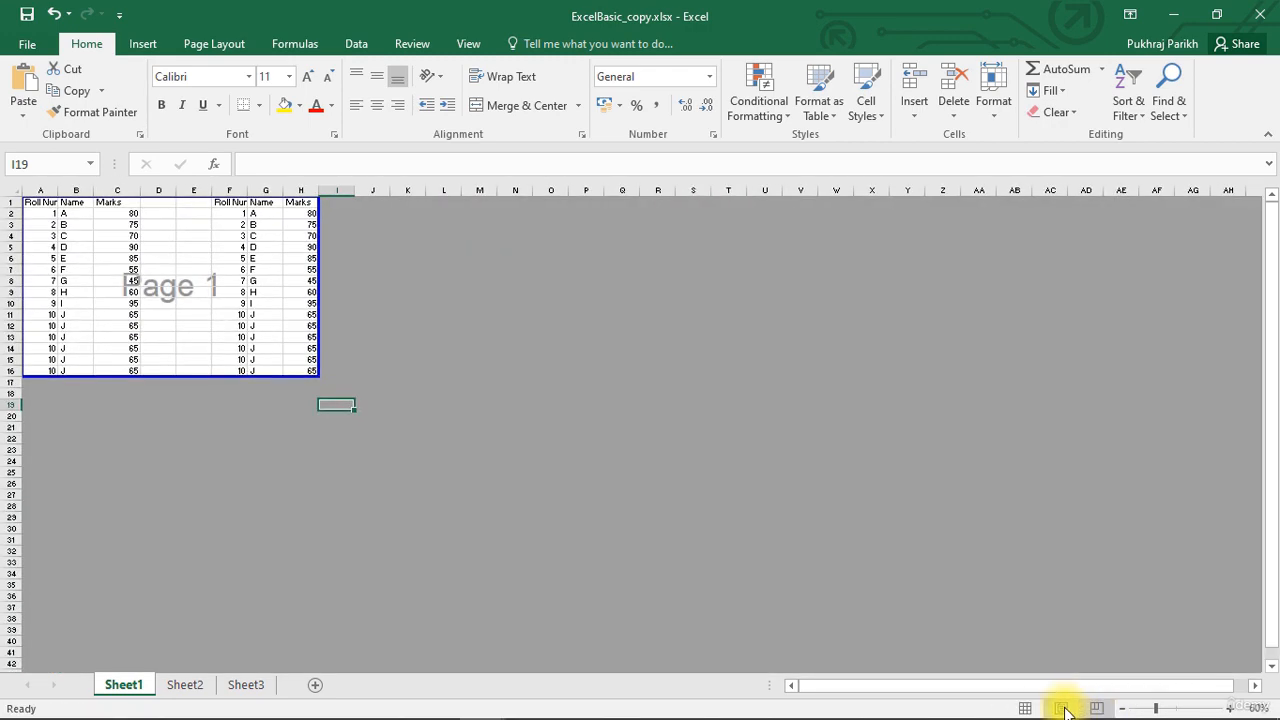
click(1062, 708)
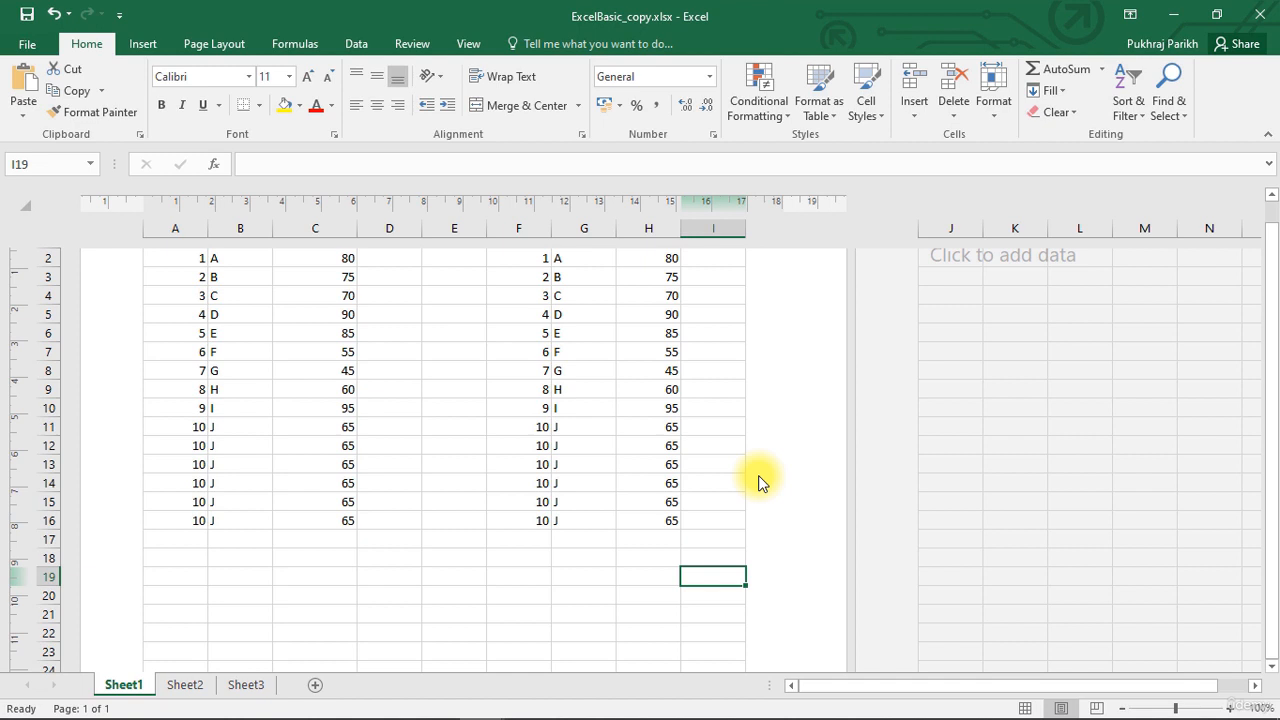
scroll(758, 483, up, 2)
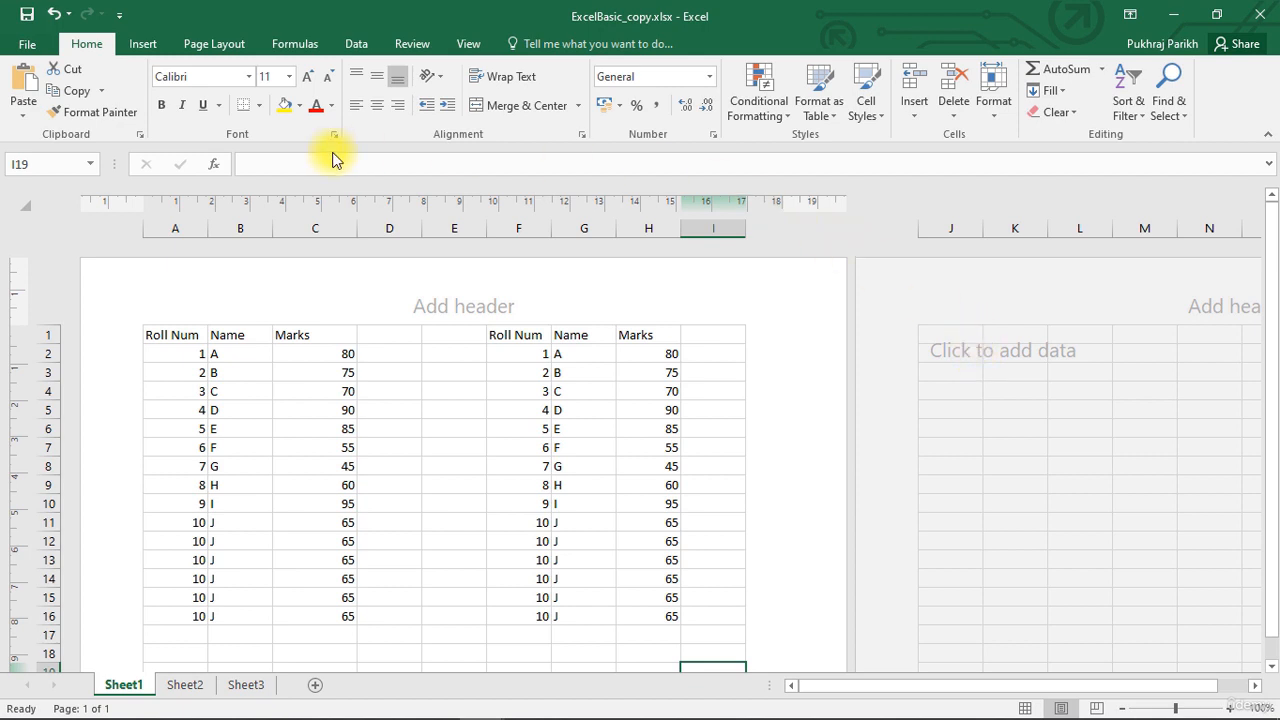
Open the workbook's file information view.
click(33, 43)
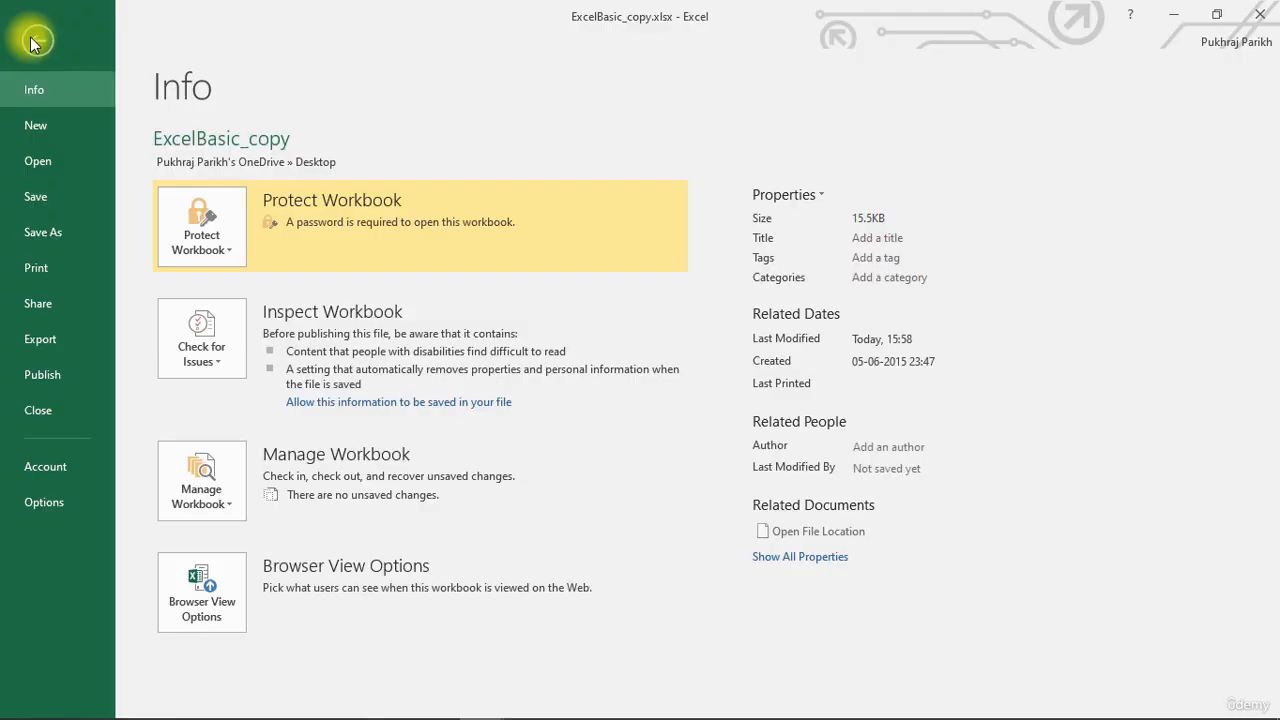